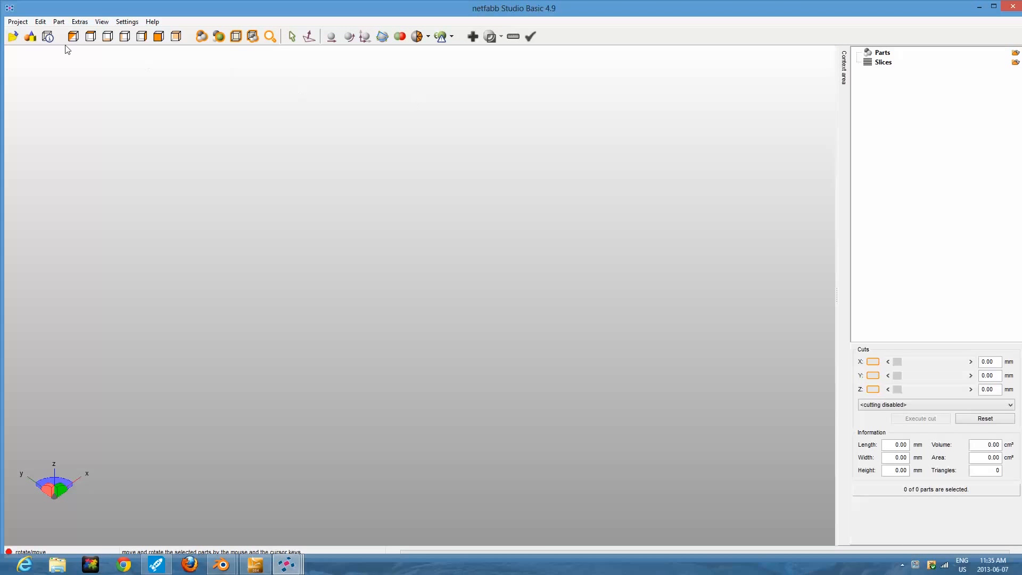
Open the Girl 2 OBJ file from the Desktop folder.
click(19, 22)
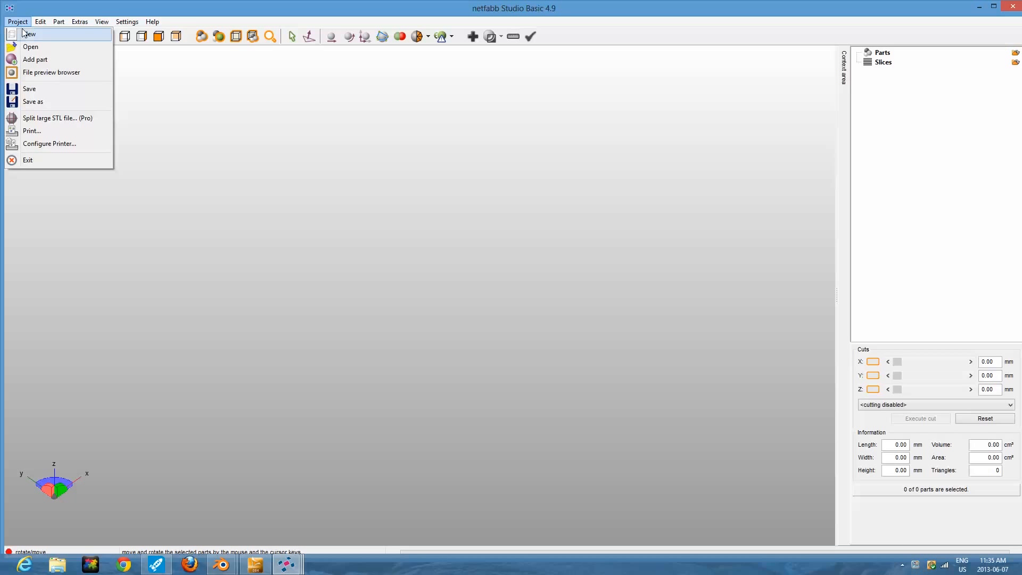
click(30, 47)
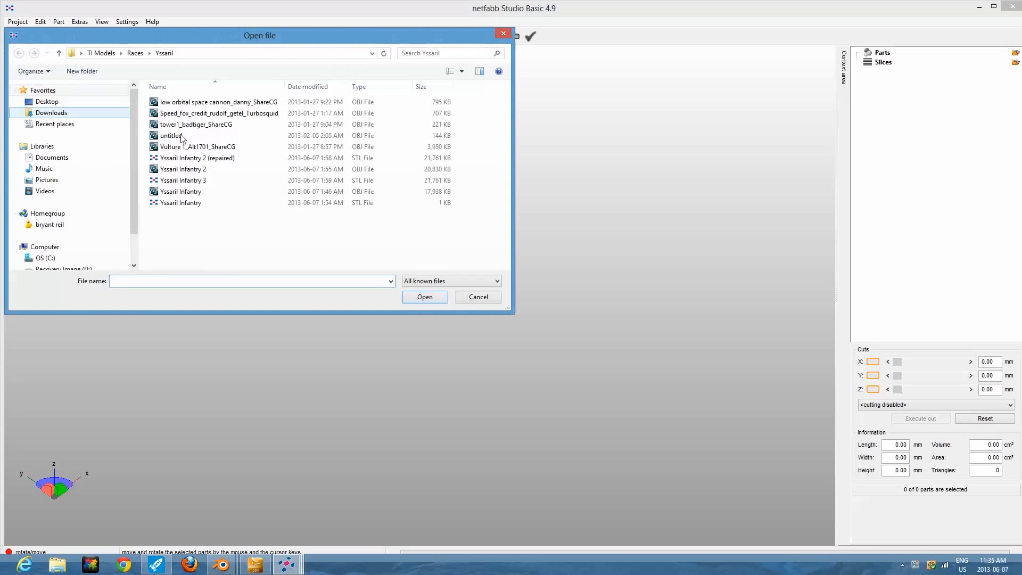
click(55, 102)
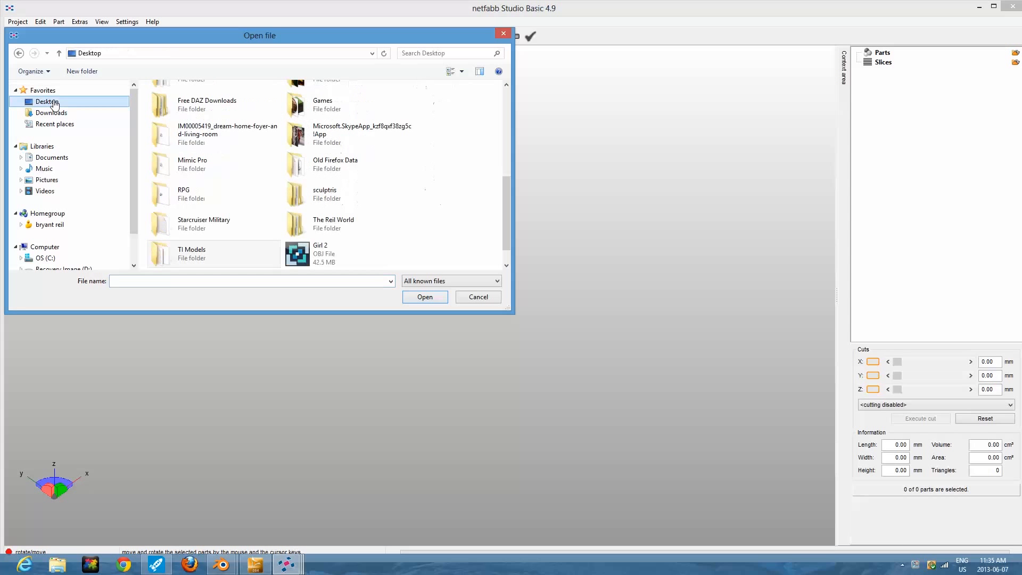
click(311, 255)
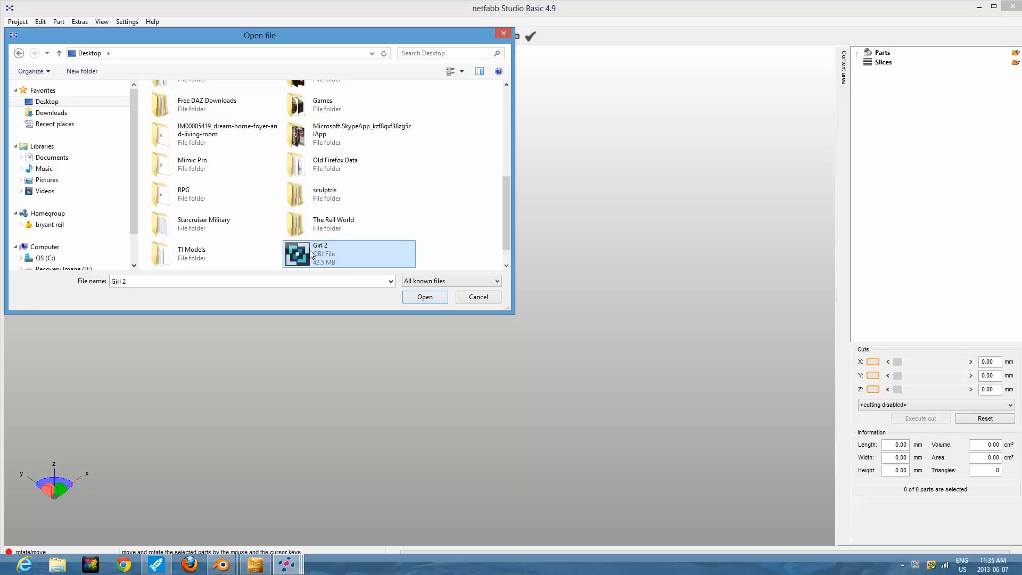
click(431, 300)
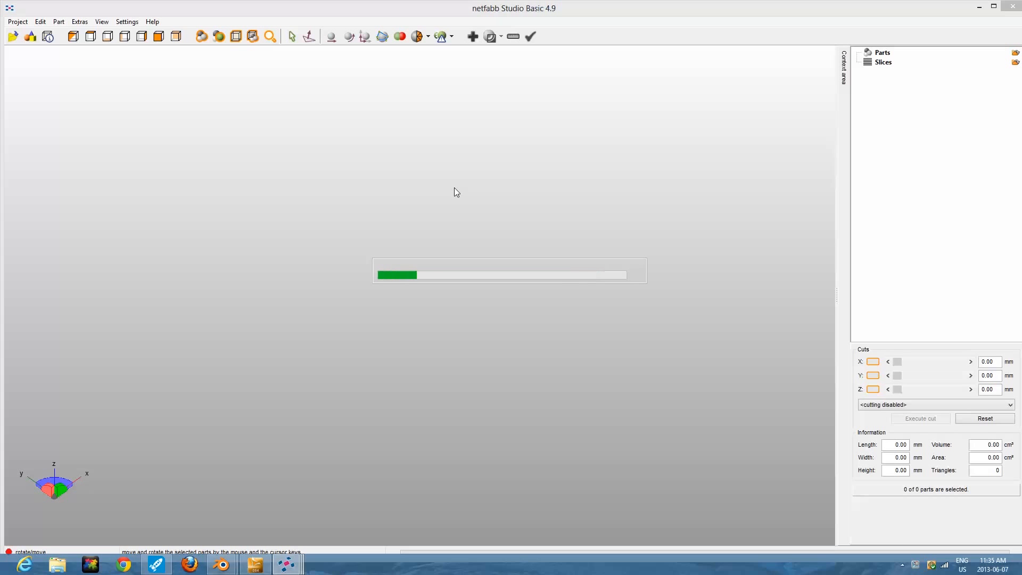
Rotate the figurine 90° about the X axis so that it stands upright along Z.
right_drag(564, 276, 356, 303)
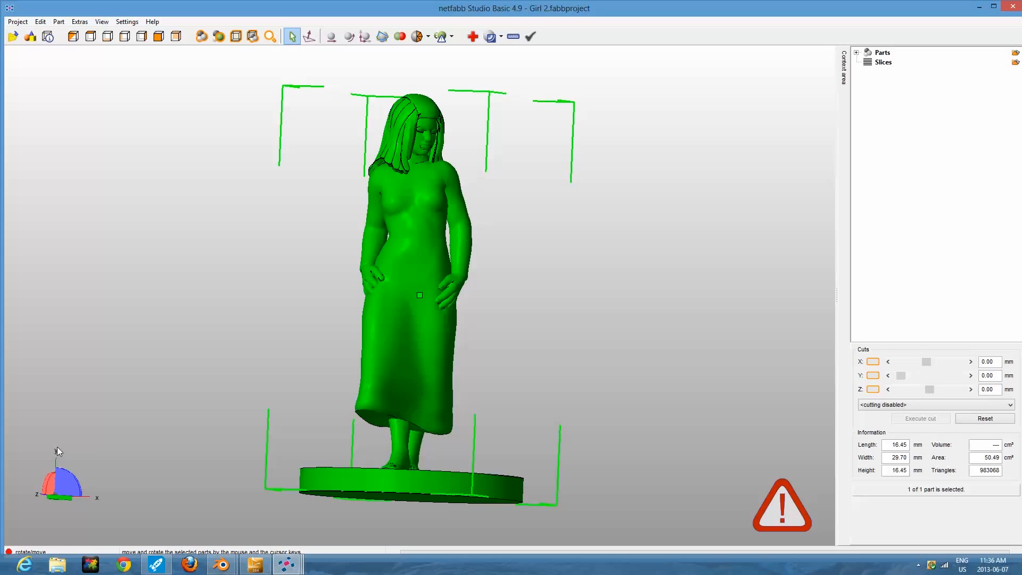
click(350, 36)
click(452, 282)
click(523, 268)
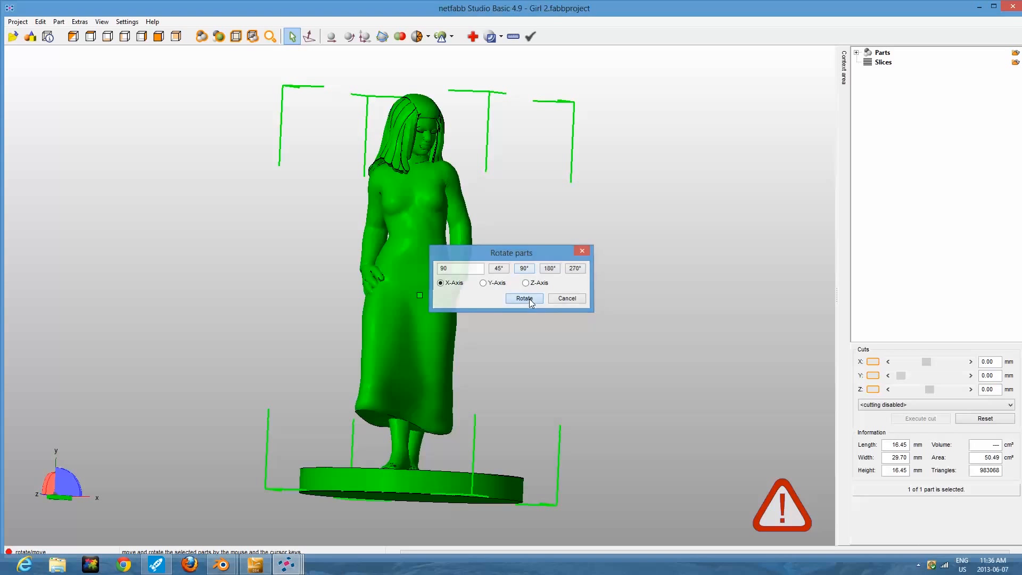
click(528, 298)
Rotate the upright figurine by 45° about its vertical Z axis.
right_drag(452, 311, 368, 238)
right_drag(381, 332, 316, 287)
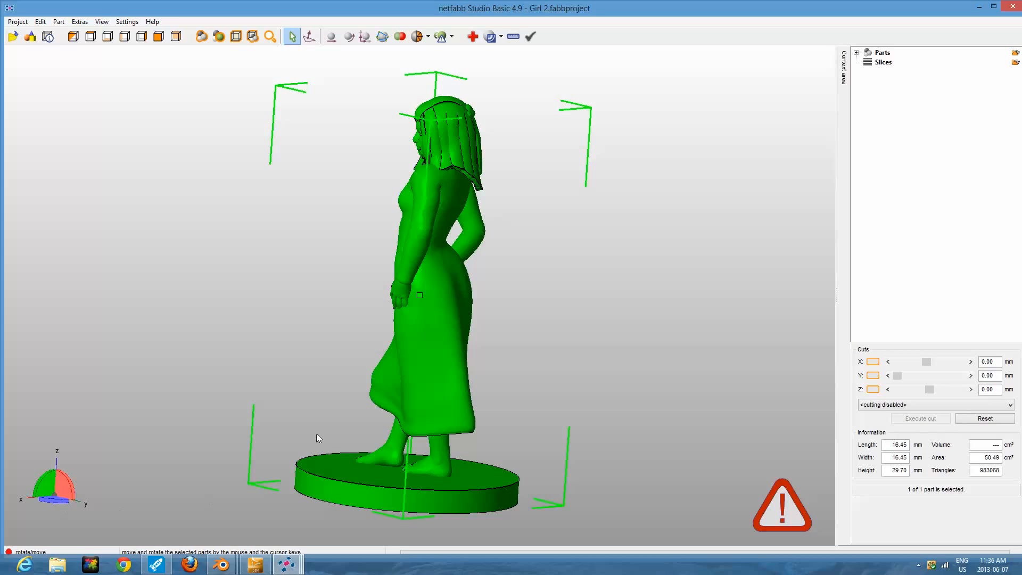
right_drag(429, 409, 430, 405)
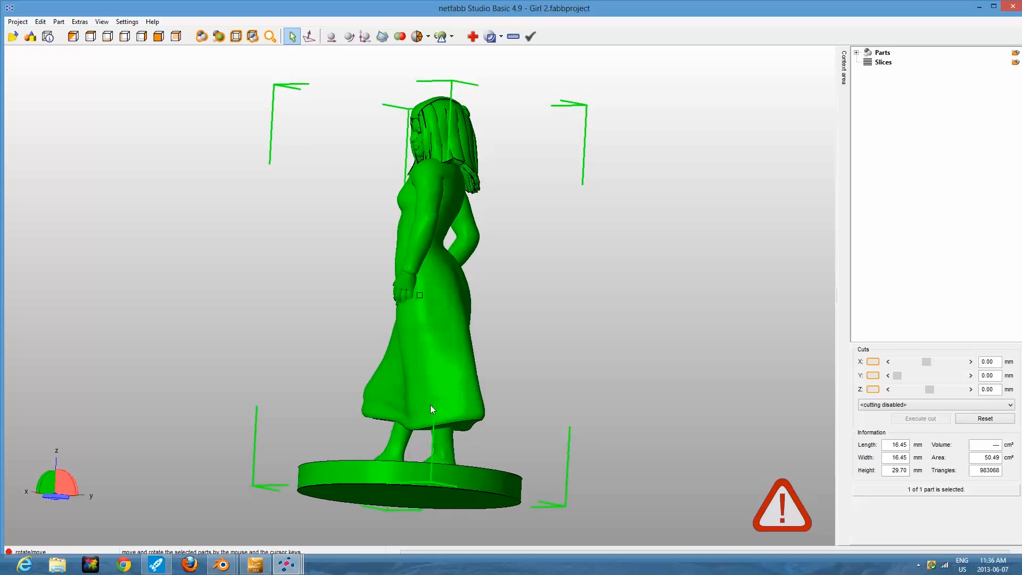
right_click(396, 281)
click(452, 317)
click(497, 268)
click(524, 298)
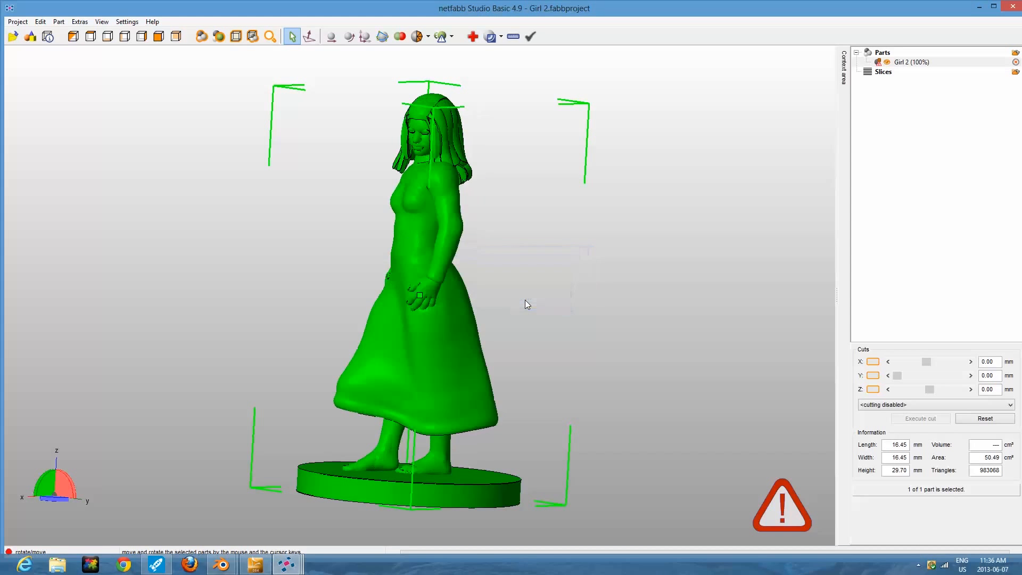
Create a part repair for the figurine and run an automatic repair with the Default repair script.
mouse_move(442, 315)
right_down()
mouse_move(433, 310)
mouse_move(458, 307)
mouse_move(435, 317)
right_up()
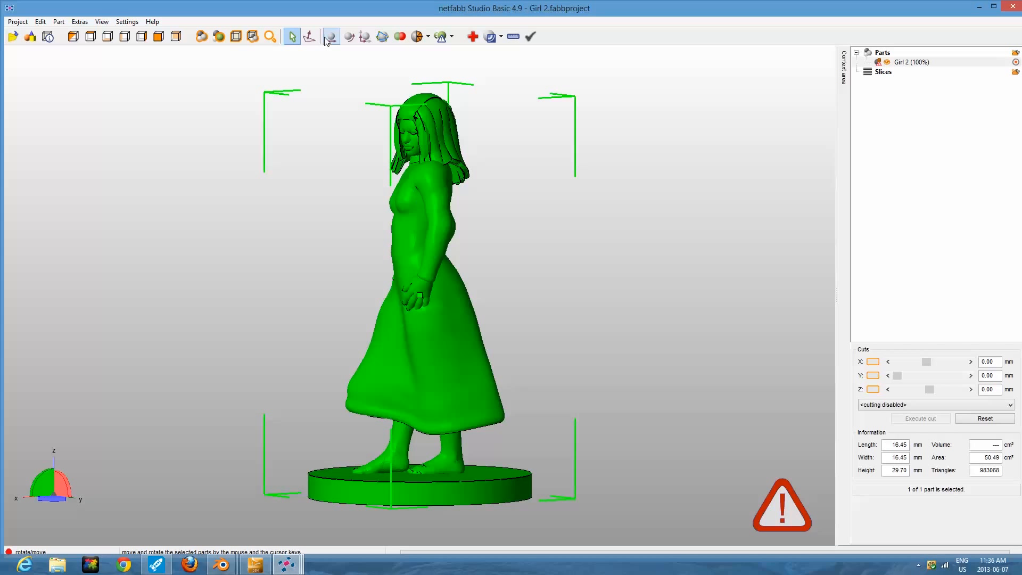
click(473, 38)
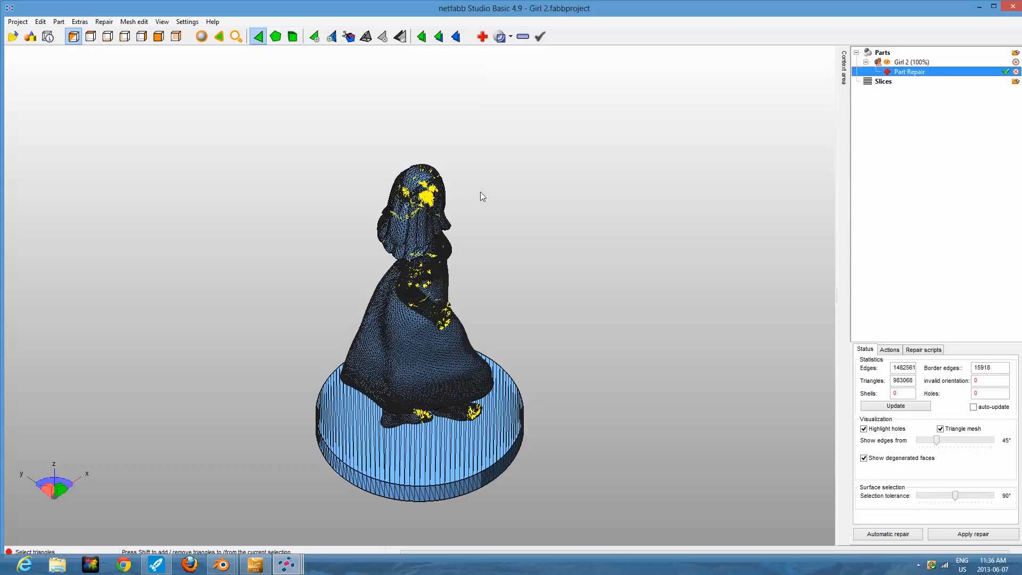
right_drag(429, 246, 413, 404)
right_drag(419, 208, 474, 191)
click(918, 534)
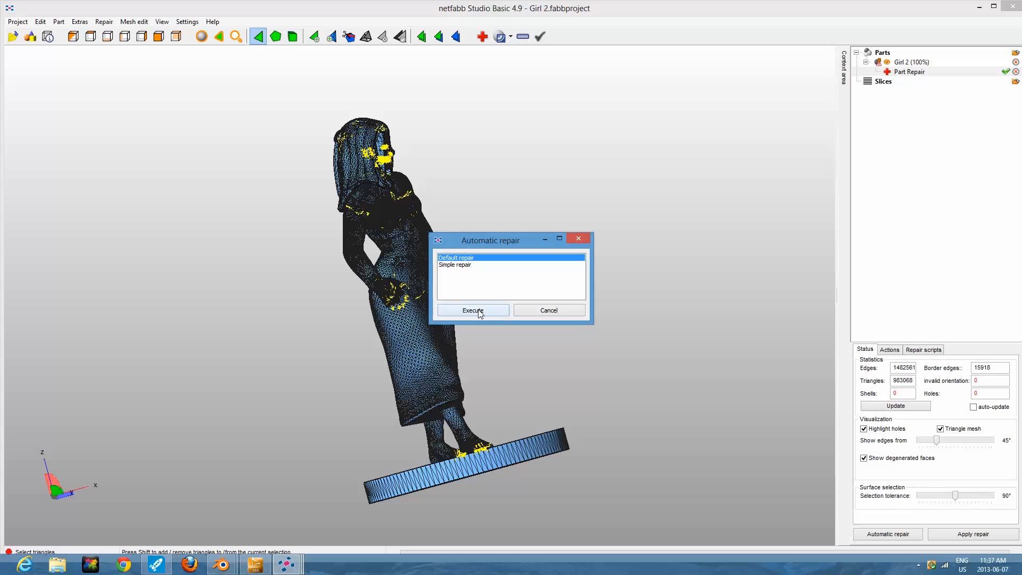
click(473, 311)
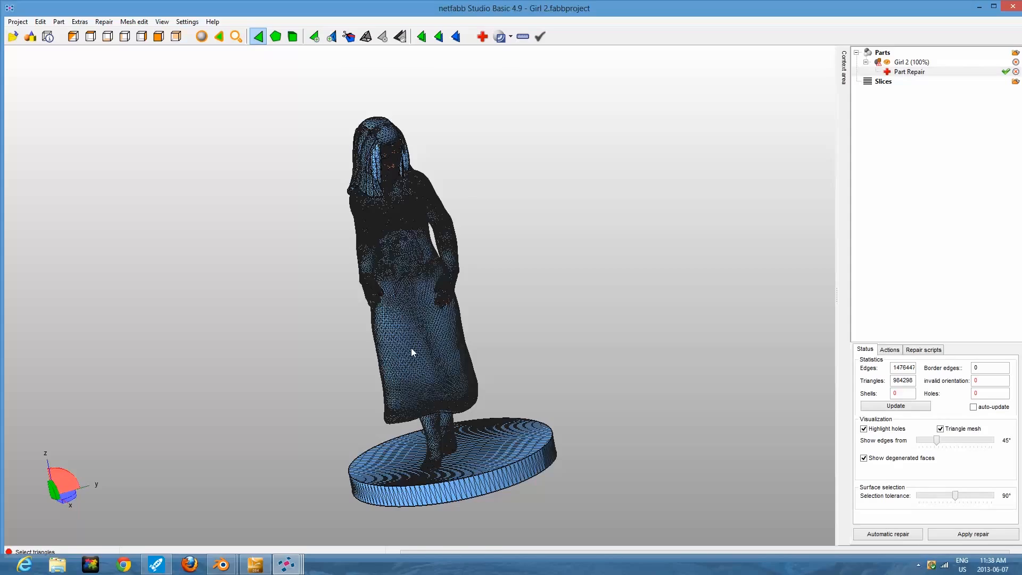
Select the connected body and dress surface of the figurine and flip its triangles.
scroll(411, 349, up, 8)
scroll(410, 347, up, 5)
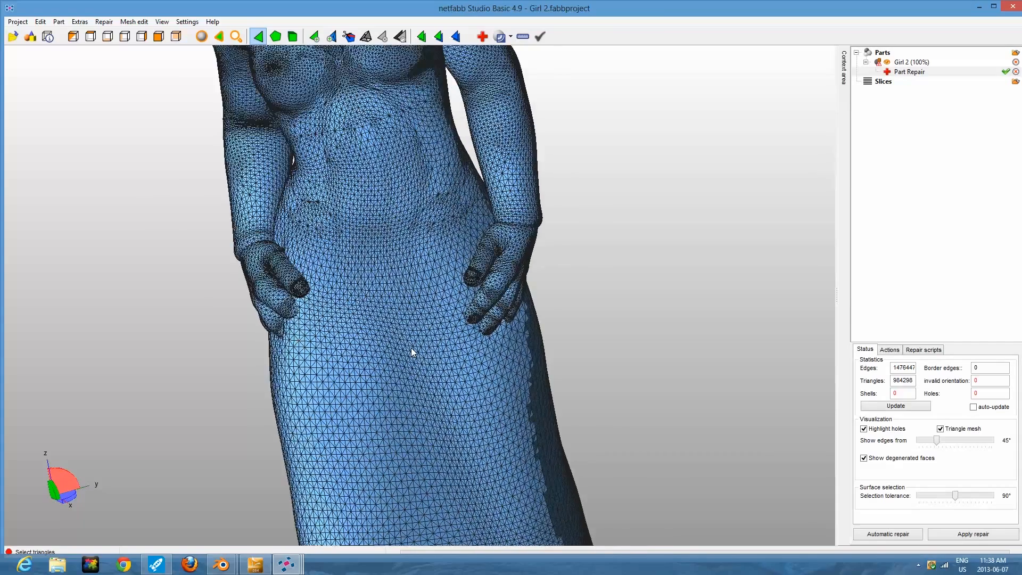
right_click(425, 312)
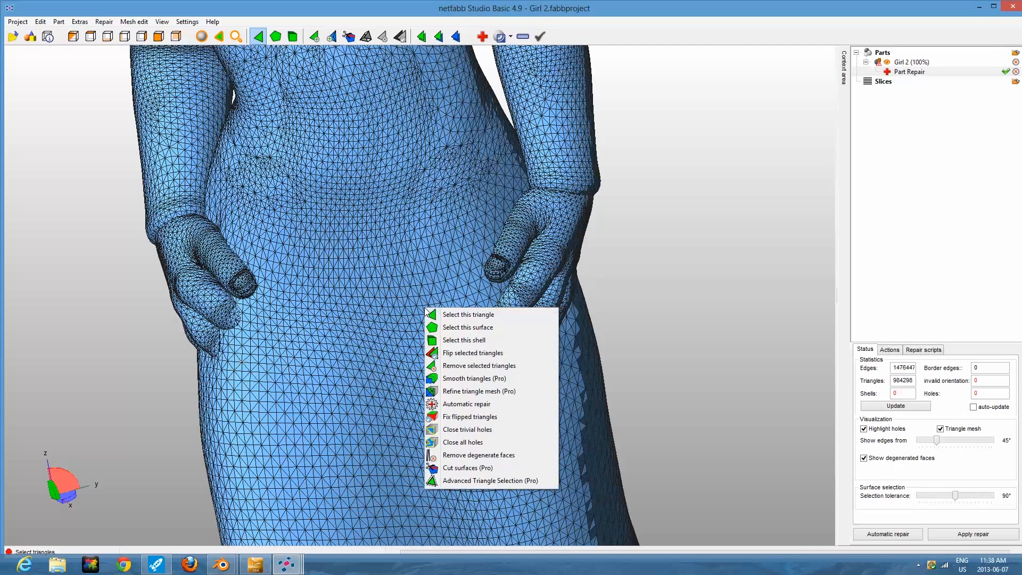
click(448, 316)
right_click(424, 288)
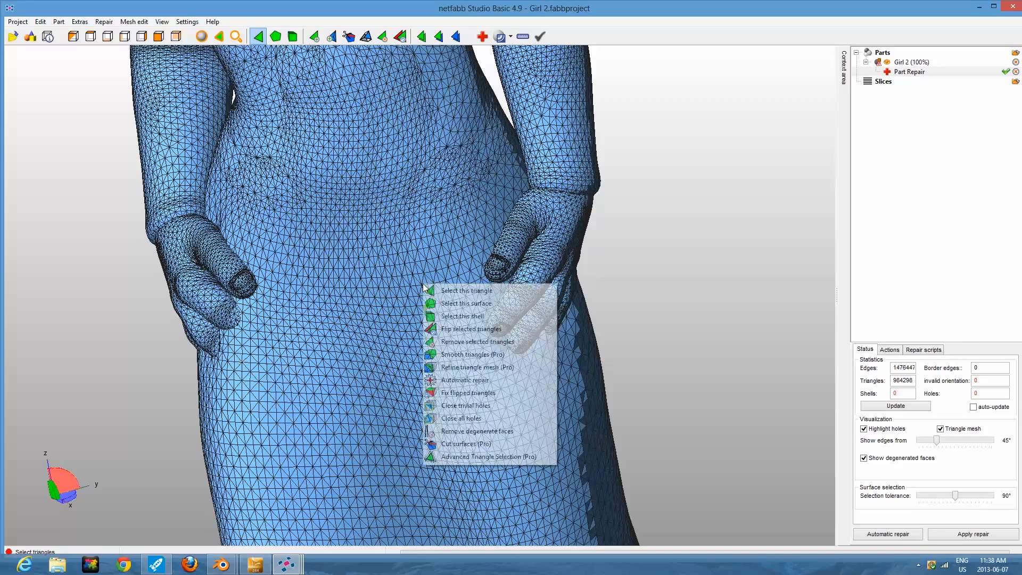
click(452, 299)
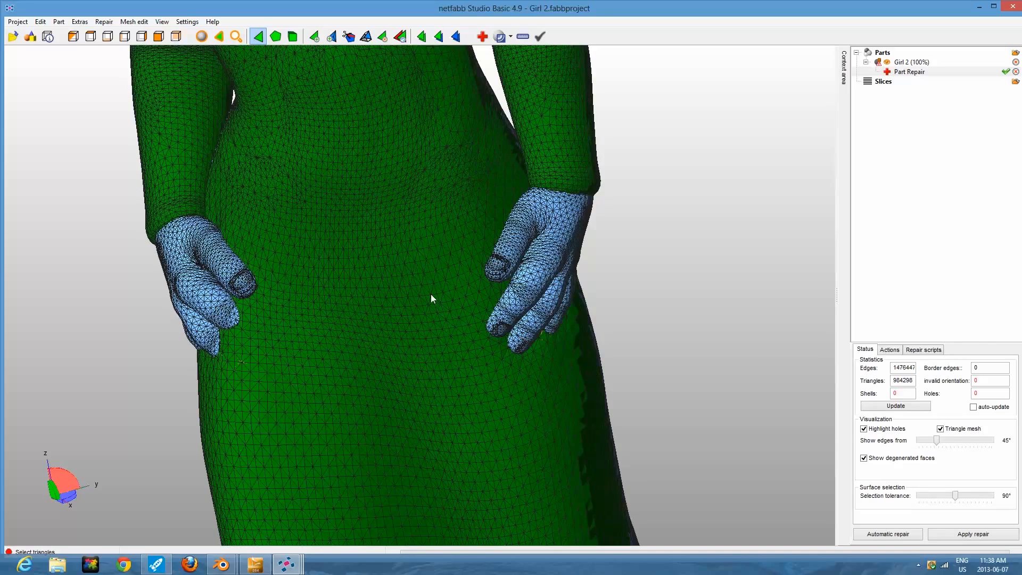
scroll(431, 295, down, 6)
scroll(520, 280, down, 8)
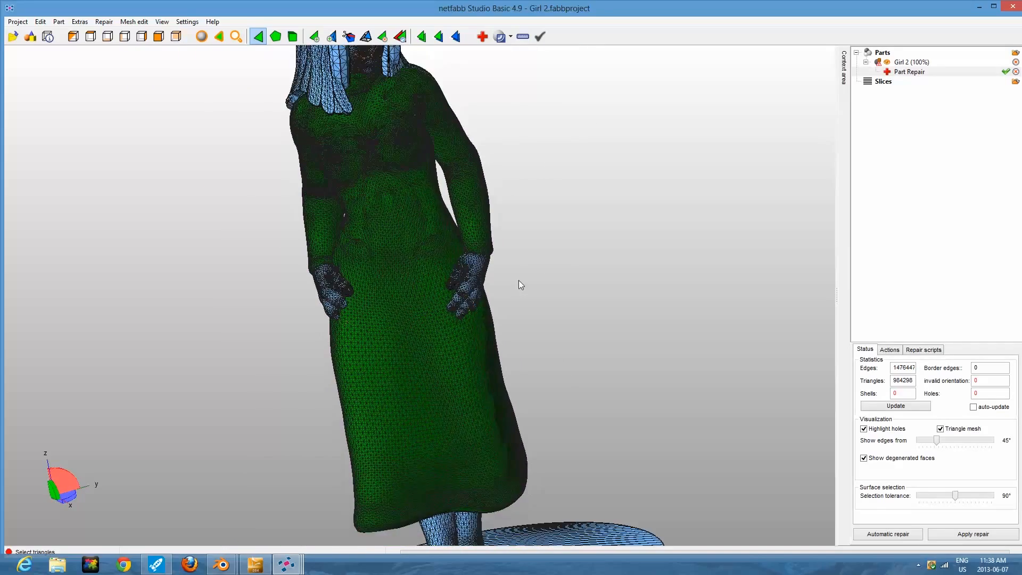
scroll(520, 285, up, 5)
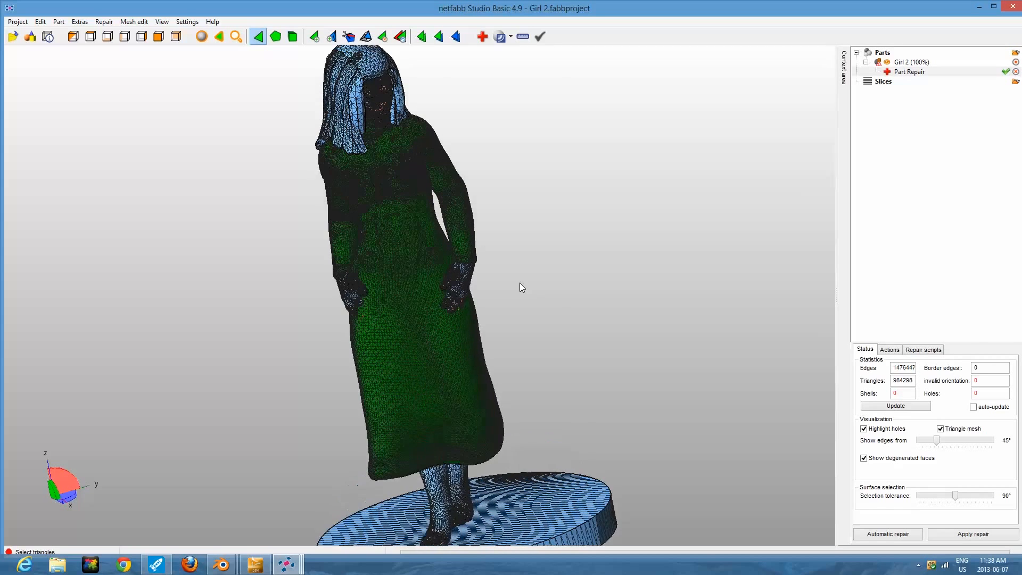
right_click(421, 274)
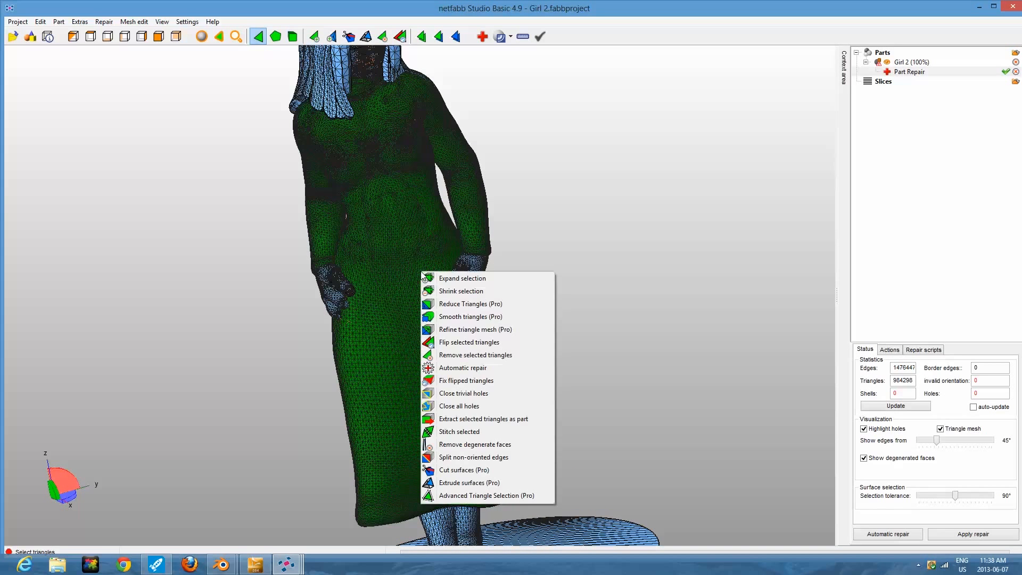
click(456, 343)
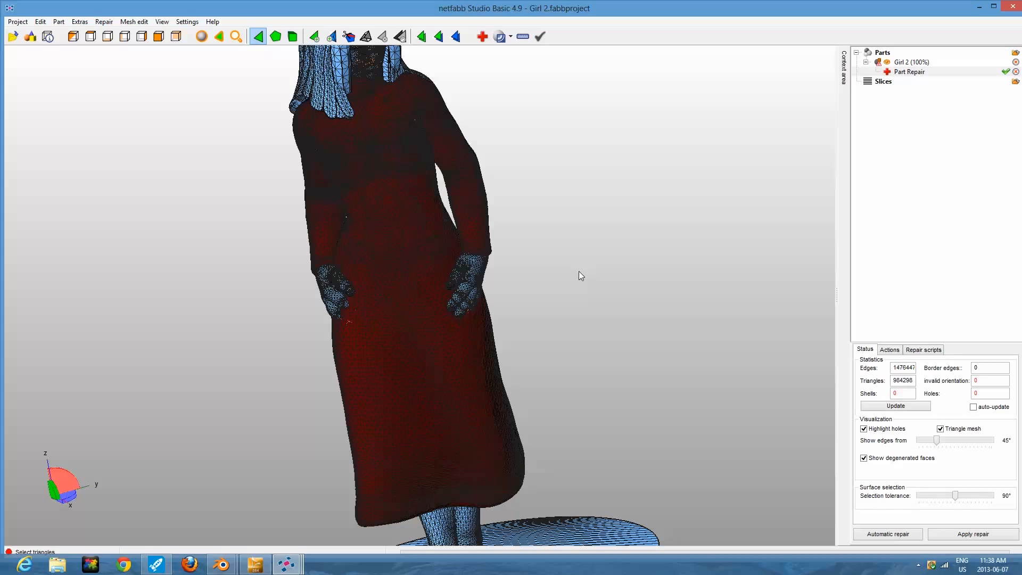
Reselect the inverted body and dress surface and flip its triangles back to their original orientation.
scroll(567, 292, up, 2)
scroll(564, 305, down, 3)
scroll(560, 308, up, 4)
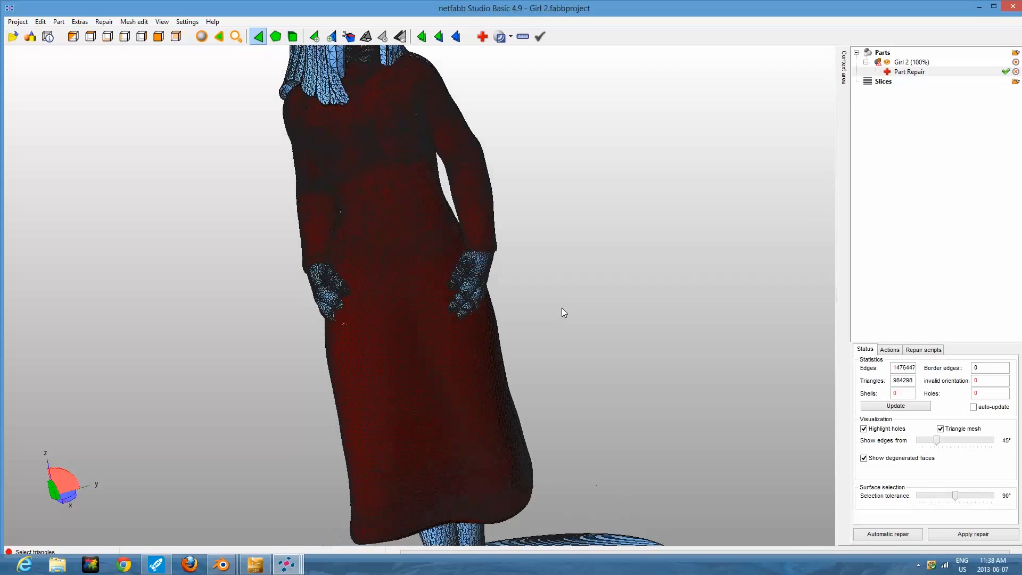
right_click(435, 274)
click(458, 292)
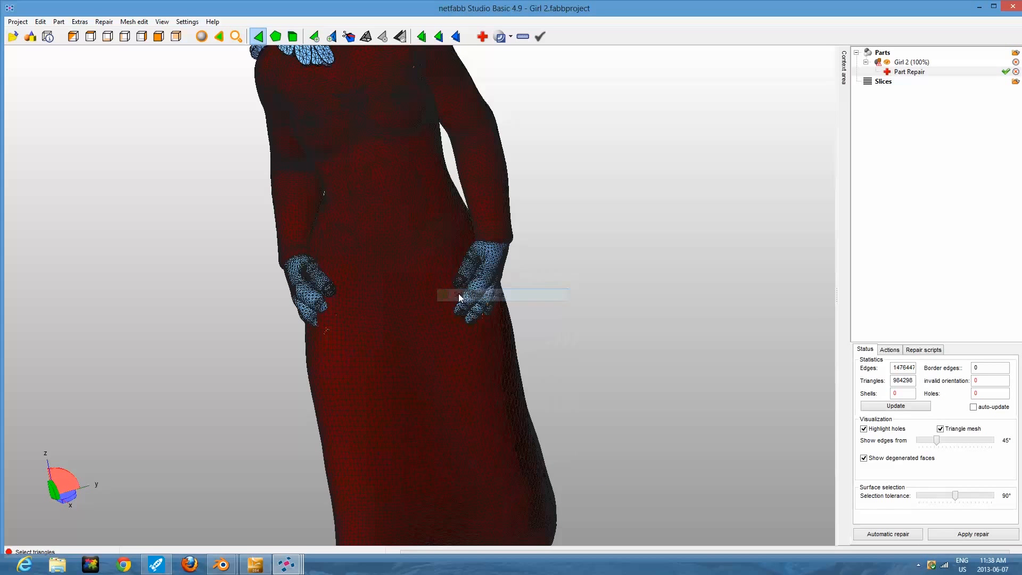
right_click(389, 258)
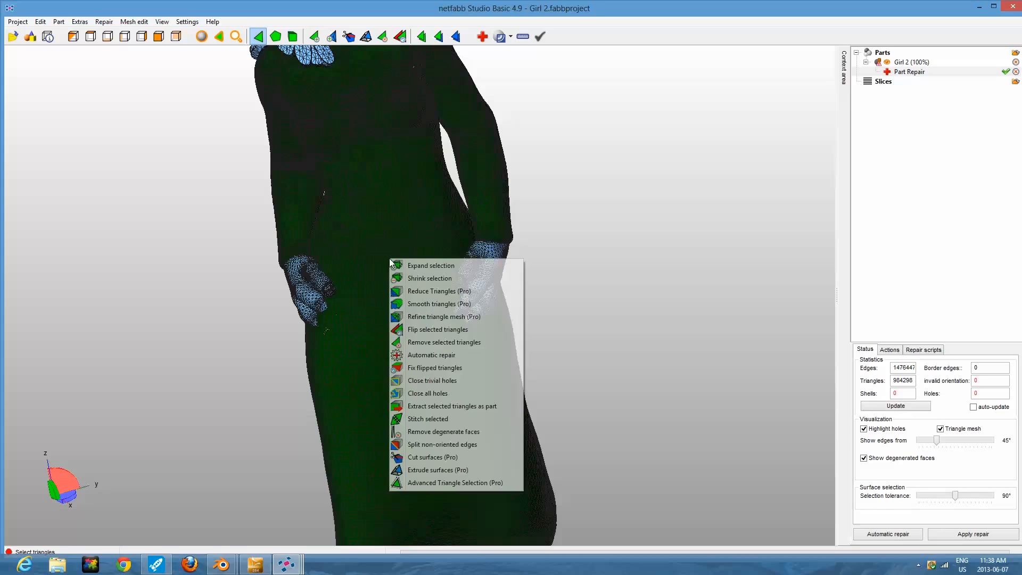
click(430, 328)
click(584, 304)
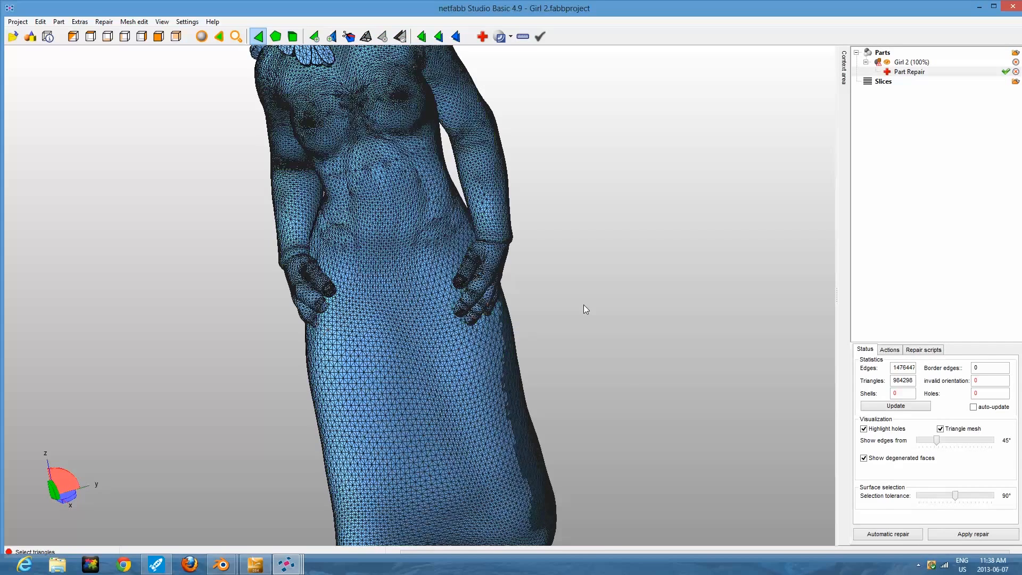
Remove the mesh's degenerate faces using a tolerance of 0.01000.
scroll(583, 304, down, 5)
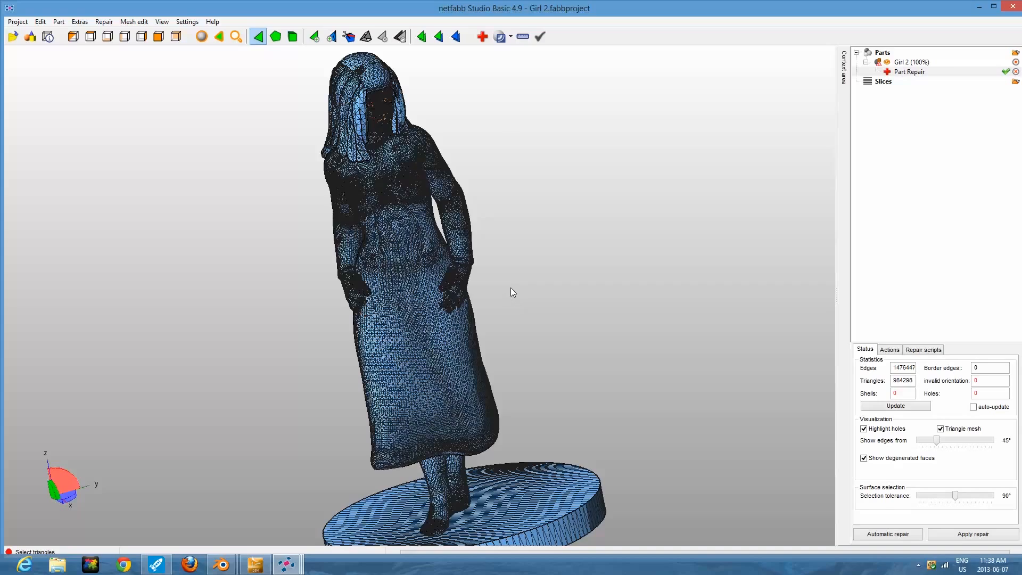
scroll(510, 288, up, 3)
scroll(510, 287, down, 1)
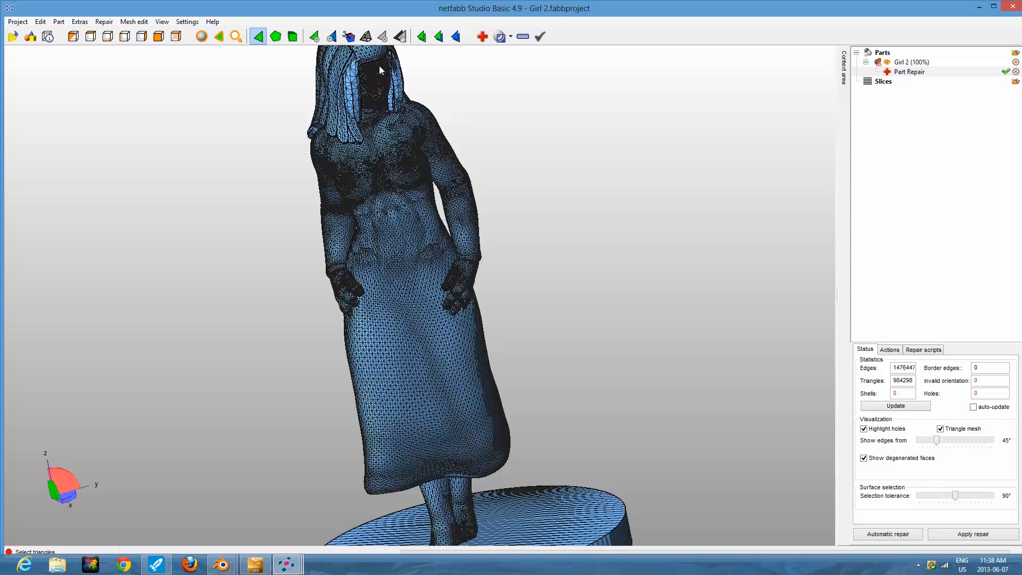
click(889, 350)
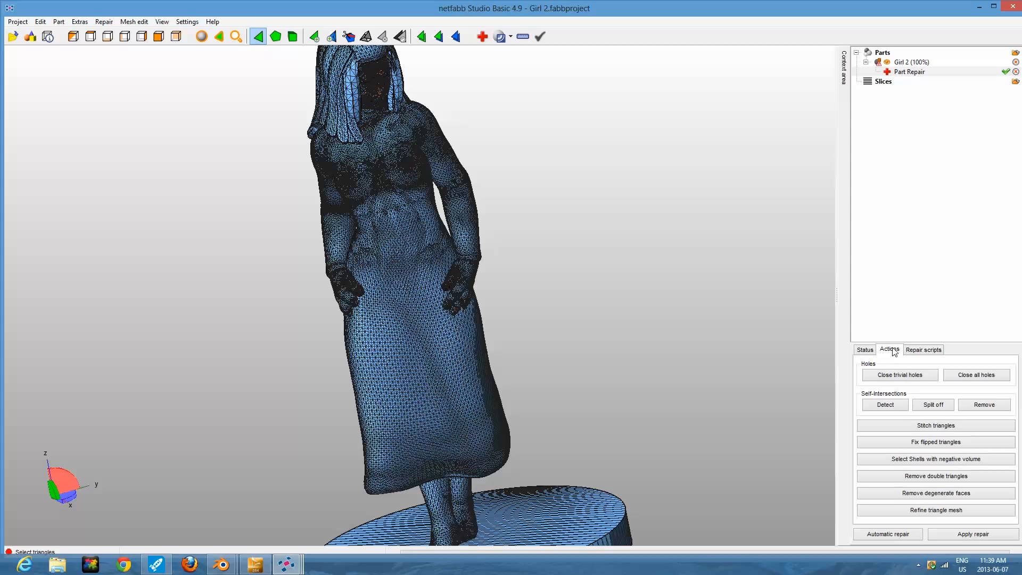
click(932, 494)
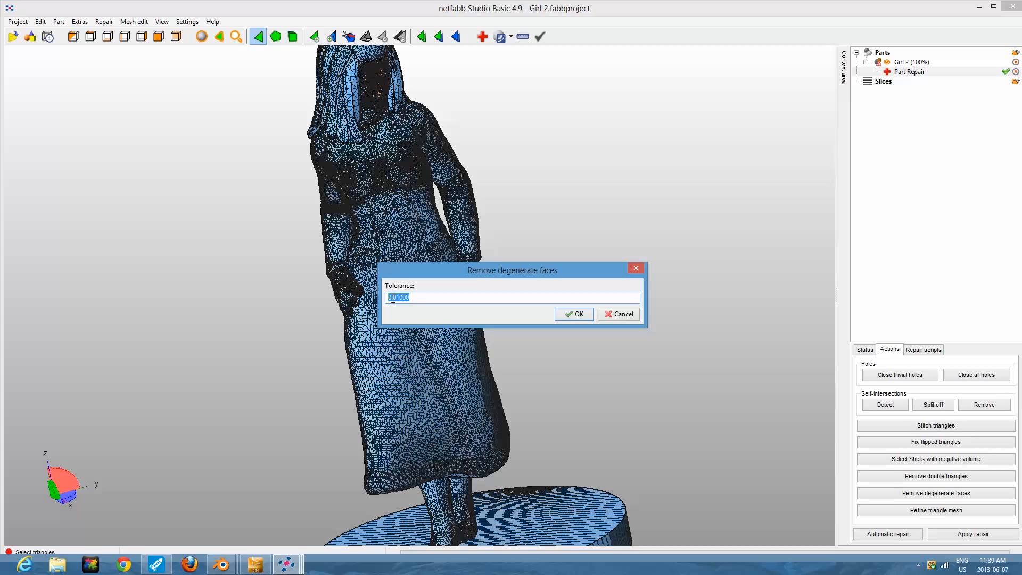
click(576, 315)
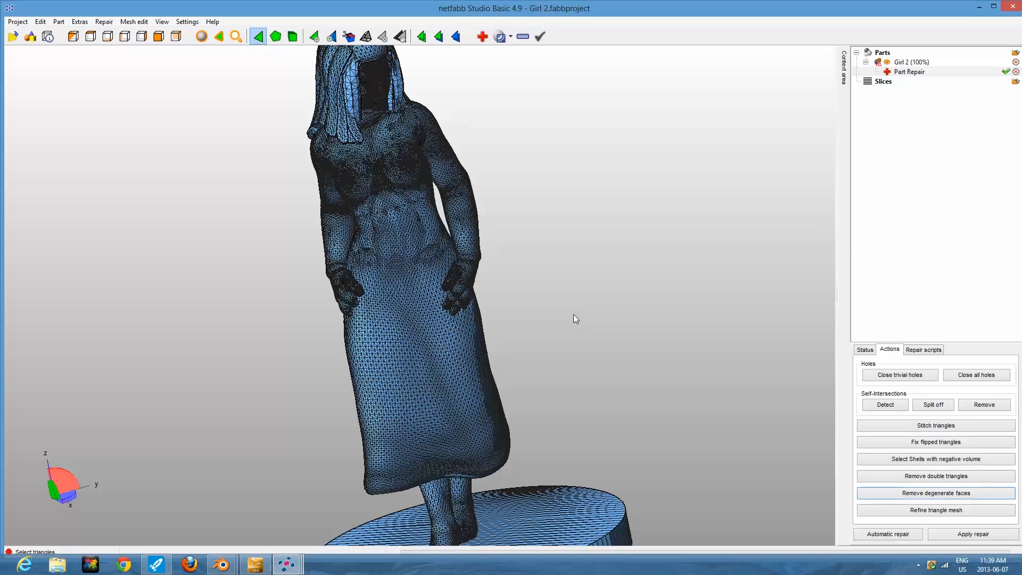
Select the long red strip of reversed triangles down the skirt's side and flip it.
scroll(573, 314, down, 3)
right_drag(502, 203, 547, 190)
scroll(518, 268, up, 5)
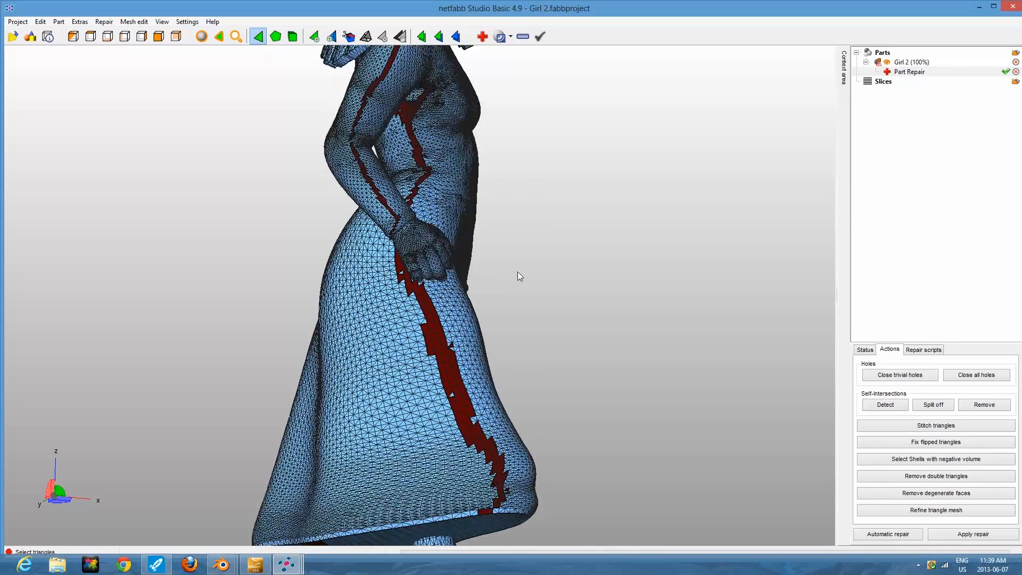
right_drag(518, 271, 461, 333)
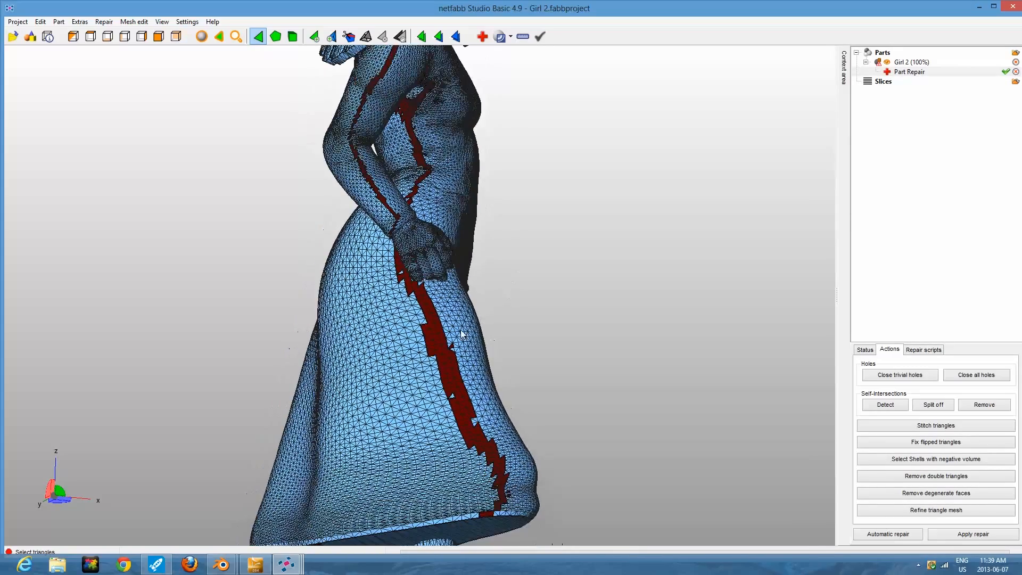
right_click(432, 344)
click(455, 360)
right_click(439, 345)
click(458, 179)
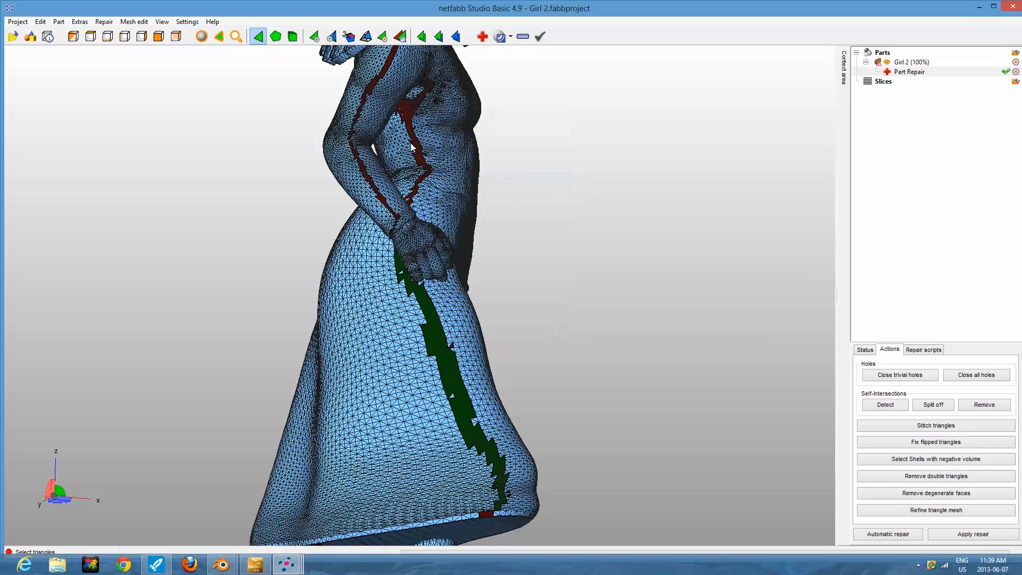
Select the red reversed strip along the side of the torso, behind the arm, and flip its triangles.
right_click(409, 108)
click(439, 127)
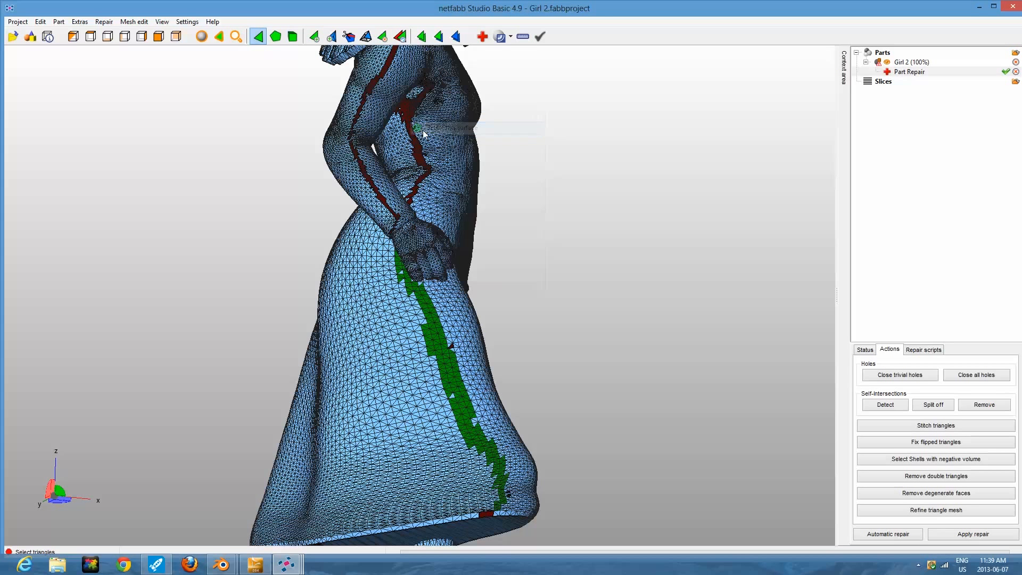
right_click(408, 110)
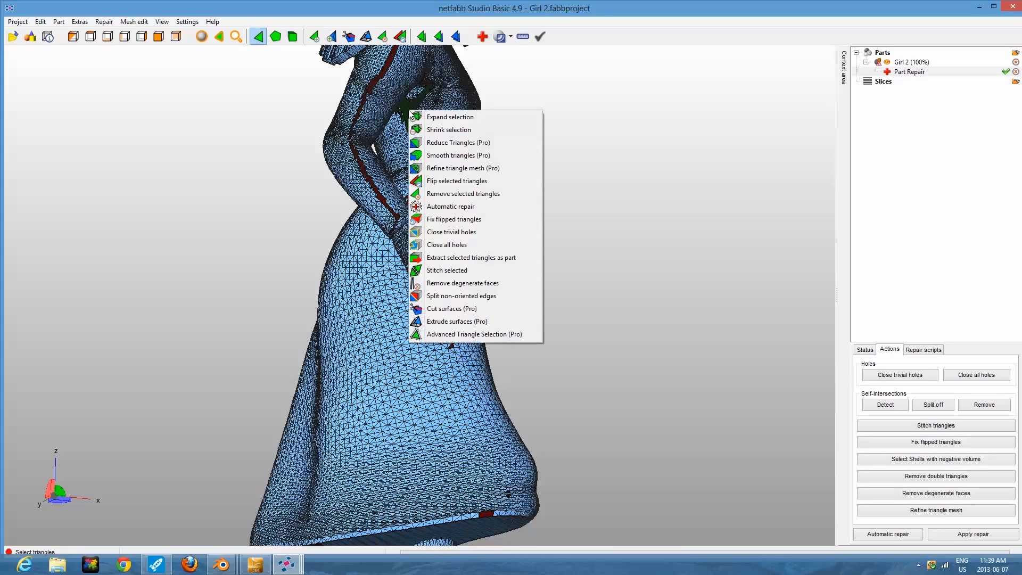
click(445, 182)
Select and flip, one after another, the remaining red reversed strips at the waist between the torso side and the wrist.
right_click(422, 178)
click(447, 198)
right_click(423, 180)
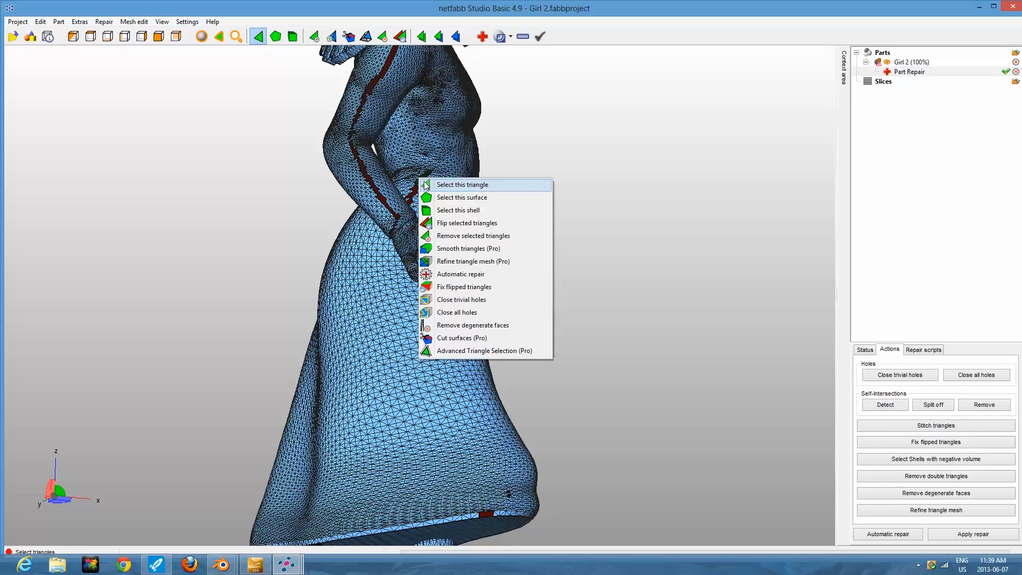
click(452, 224)
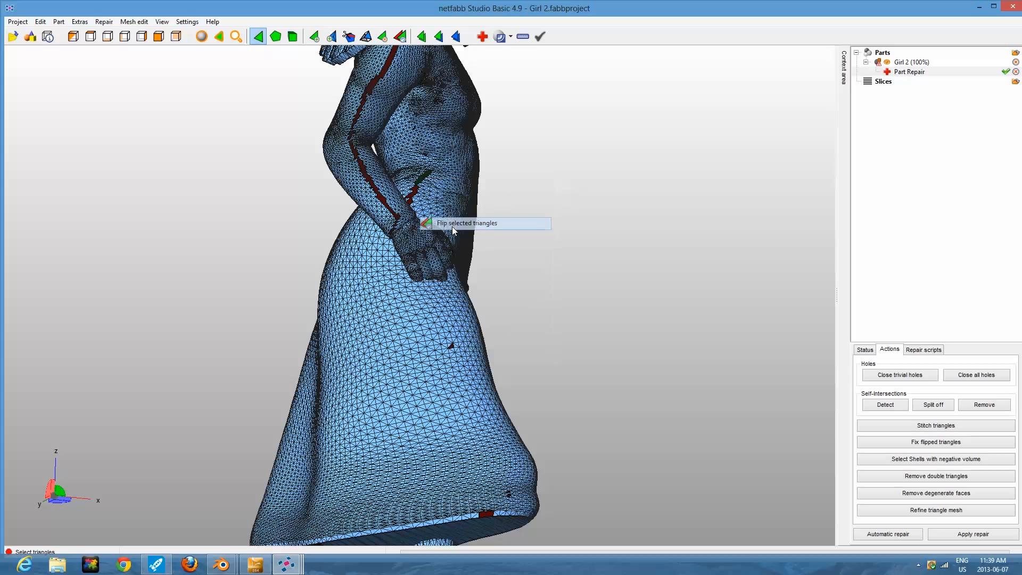
right_click(415, 193)
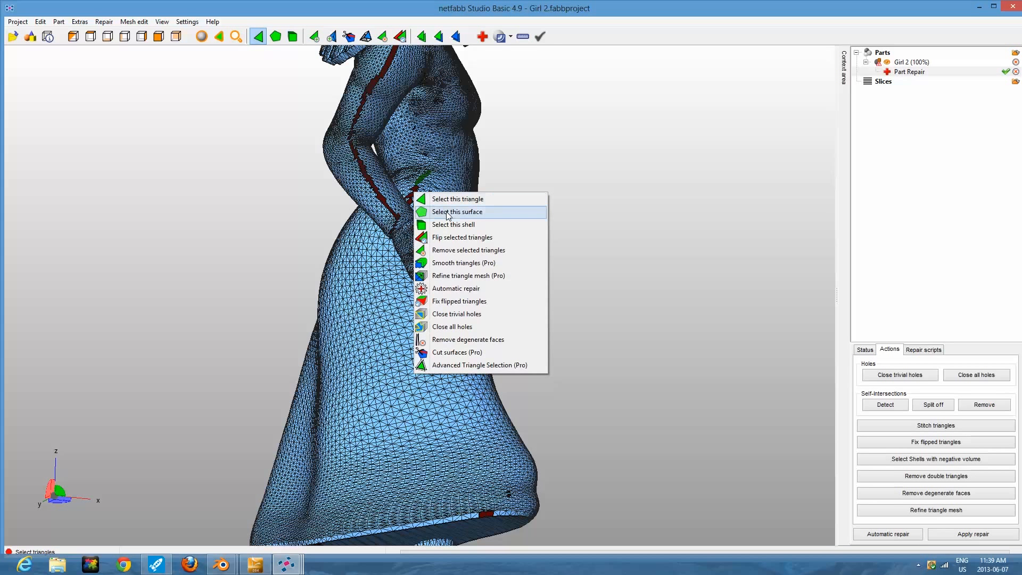
click(447, 213)
right_click(413, 195)
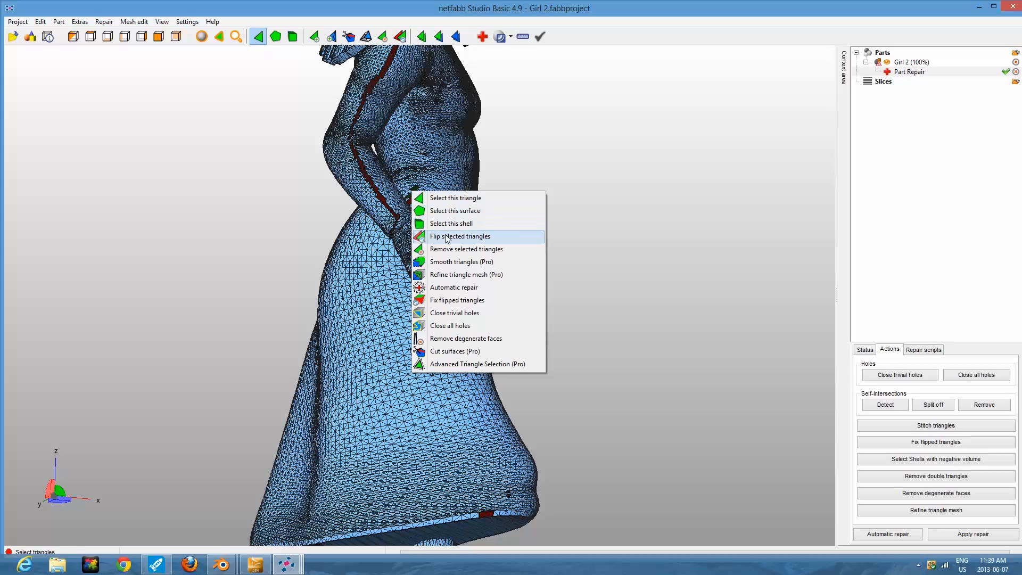
click(447, 233)
right_click(411, 203)
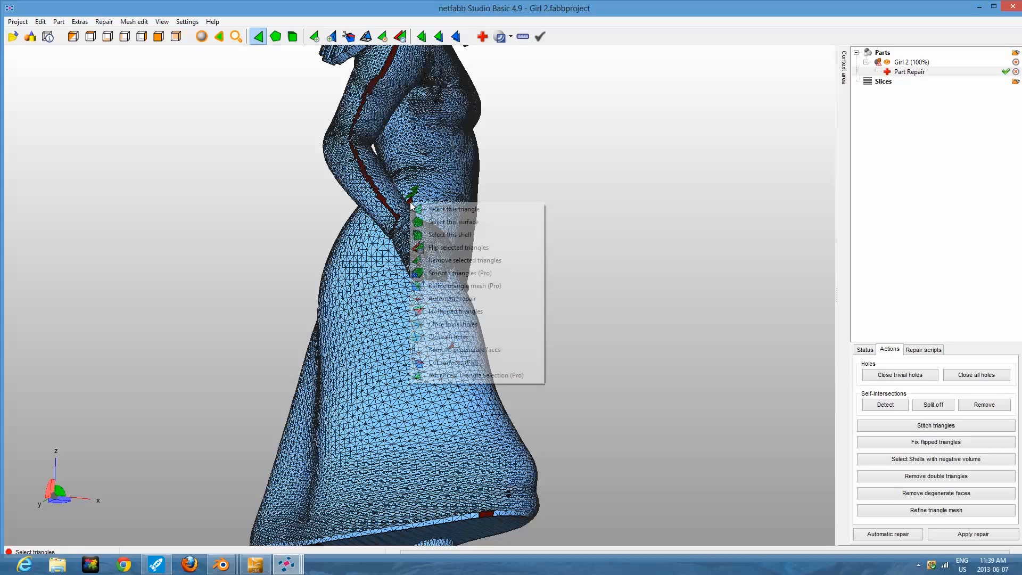
click(418, 221)
right_click(410, 200)
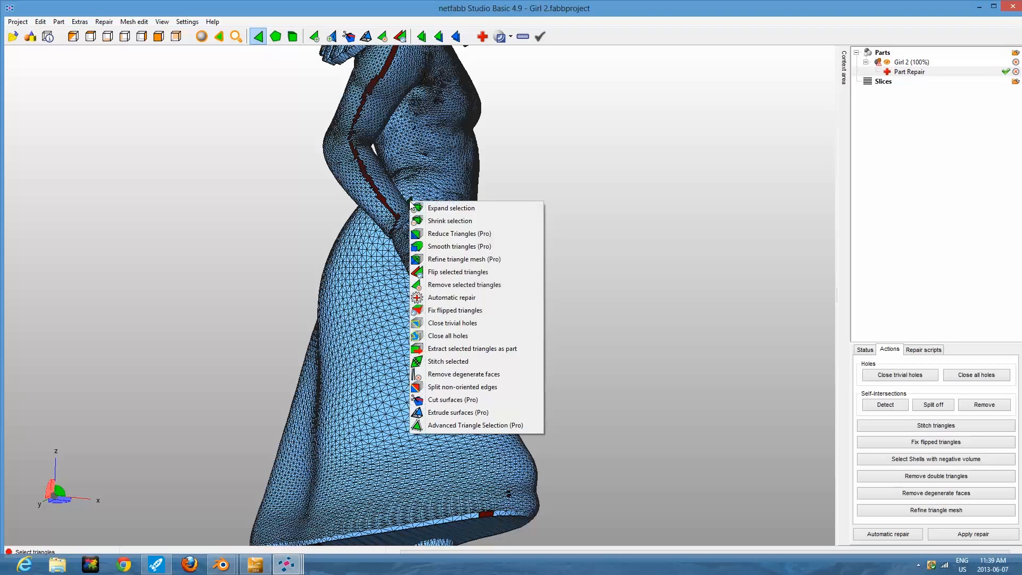
click(441, 276)
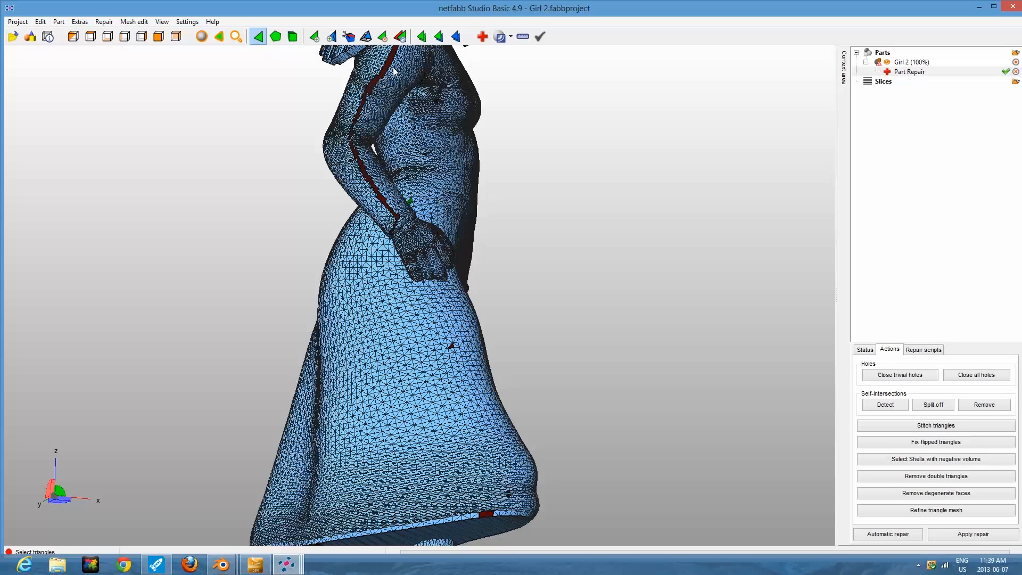
Select the red reversed strip running down the upper arm to the elbow and flip its triangles.
right_drag(393, 67, 387, 65)
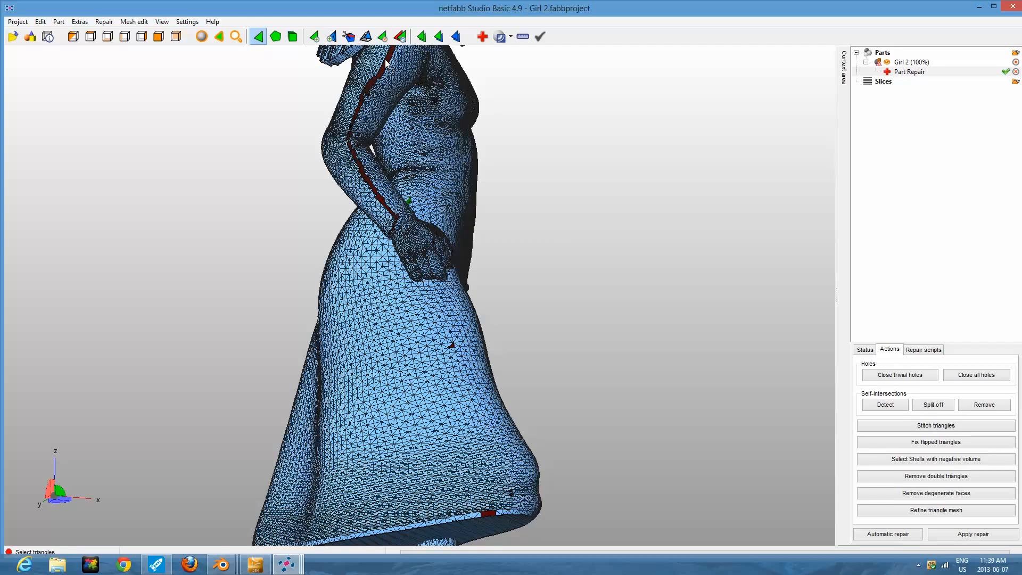
right_click(388, 63)
click(421, 80)
right_click(385, 60)
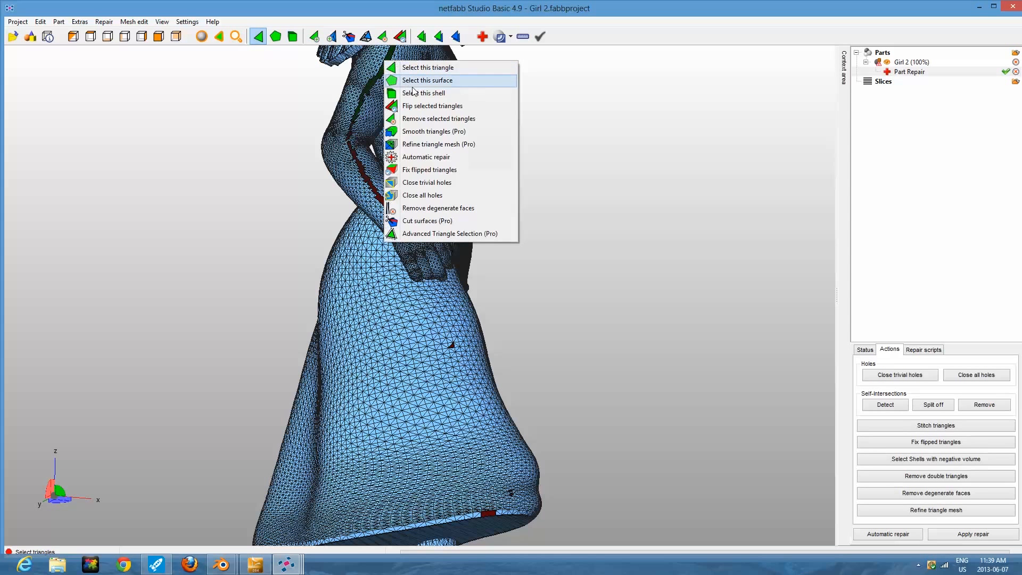
click(390, 107)
Select the red reversed strip along the forearm from elbow to wrist and flip its triangles.
right_click(350, 136)
click(364, 155)
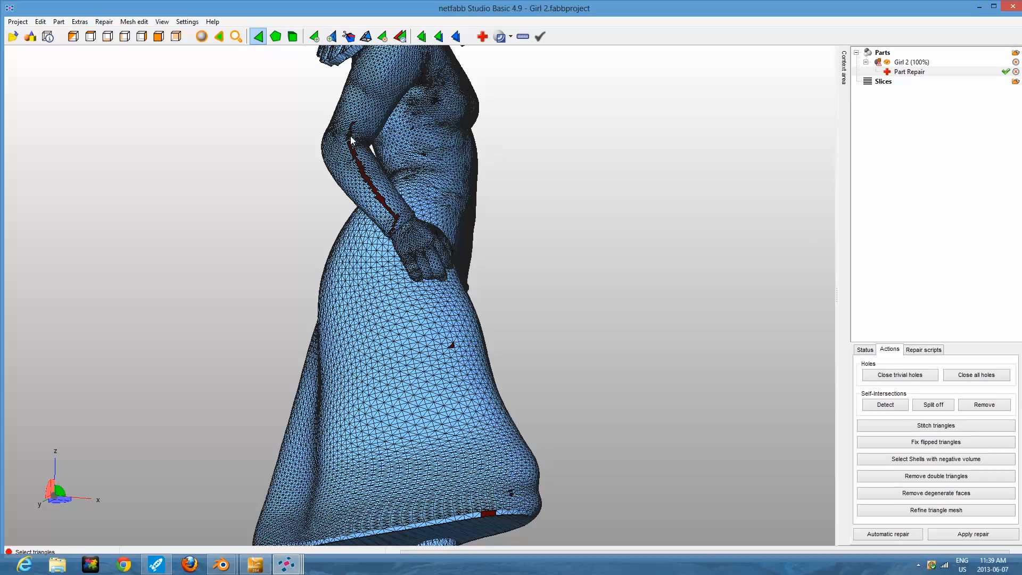
right_click(349, 133)
click(381, 177)
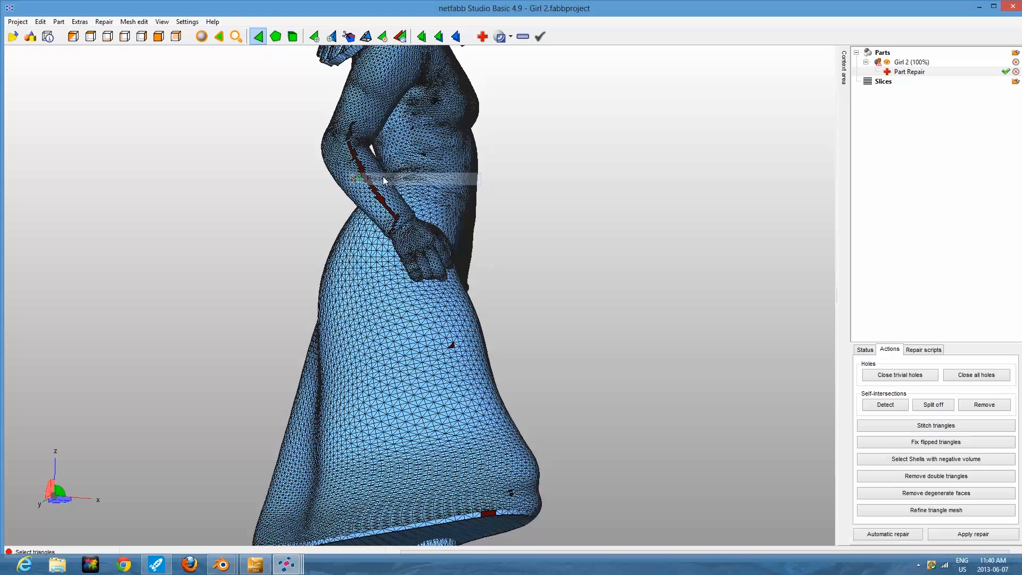
right_click(362, 166)
click(388, 189)
right_click(366, 175)
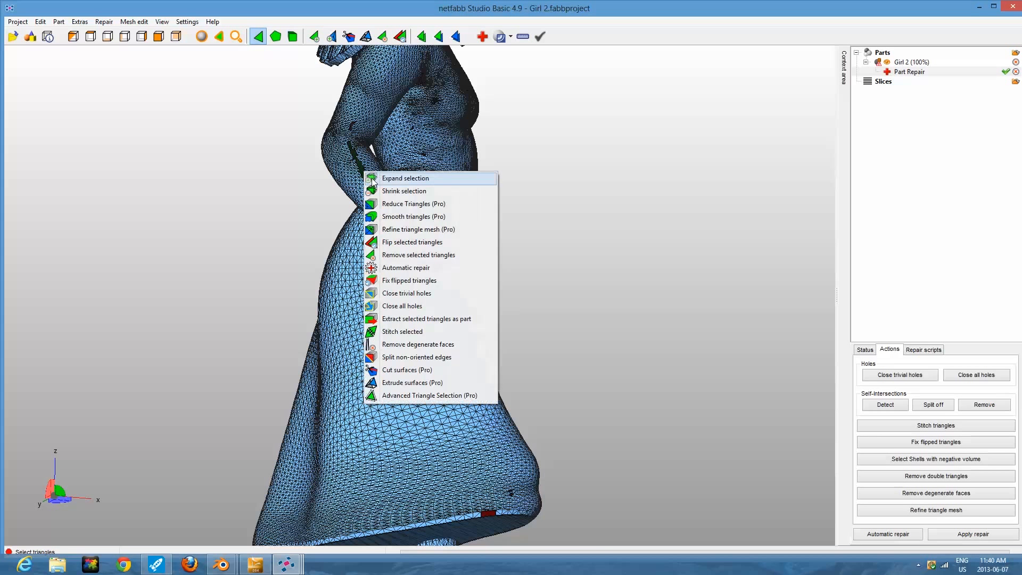
click(399, 243)
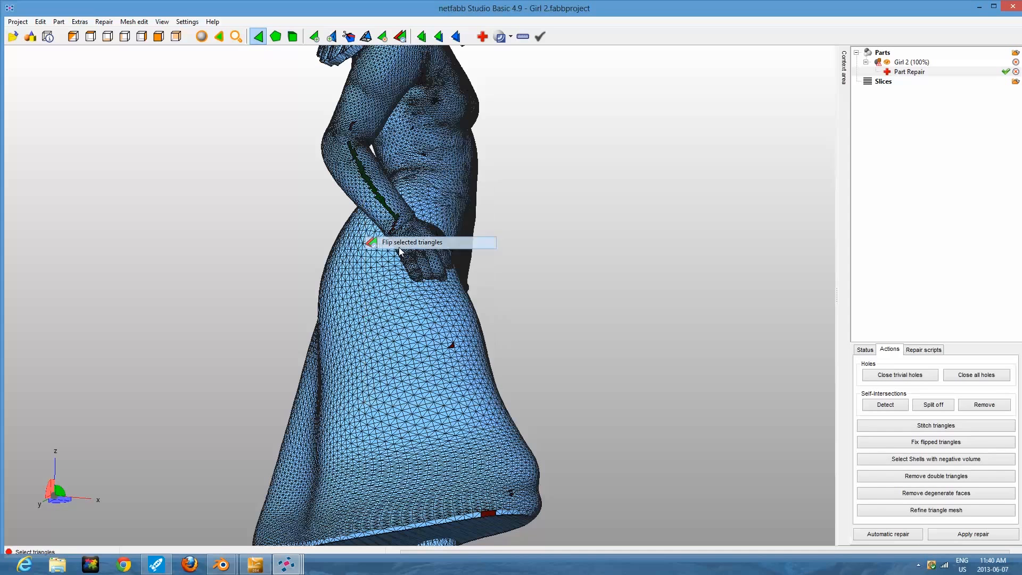
Select the small surface patch at the elbow and fix its flipped triangles.
right_click(352, 123)
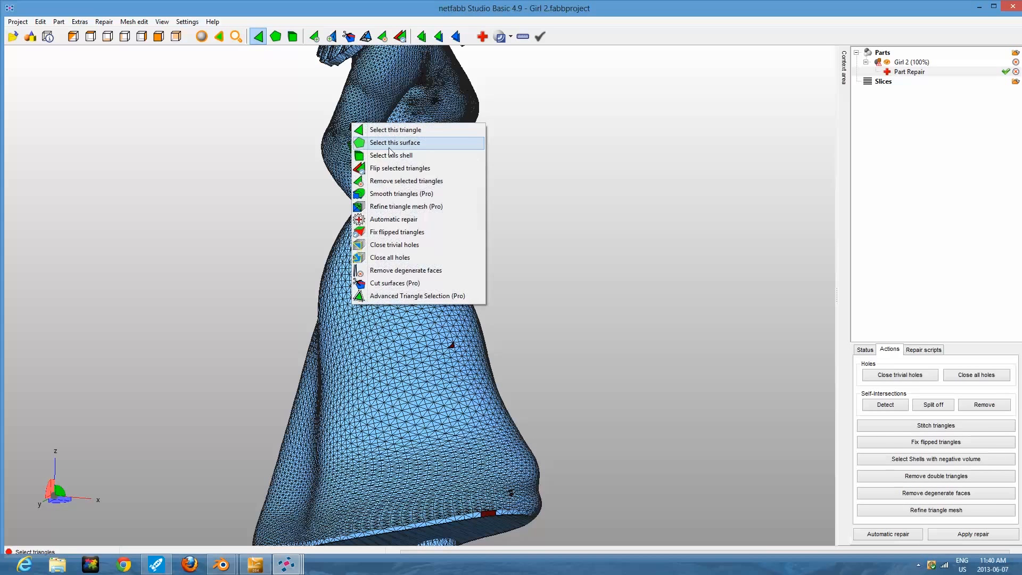
click(360, 139)
right_click(352, 123)
click(369, 140)
right_click(352, 123)
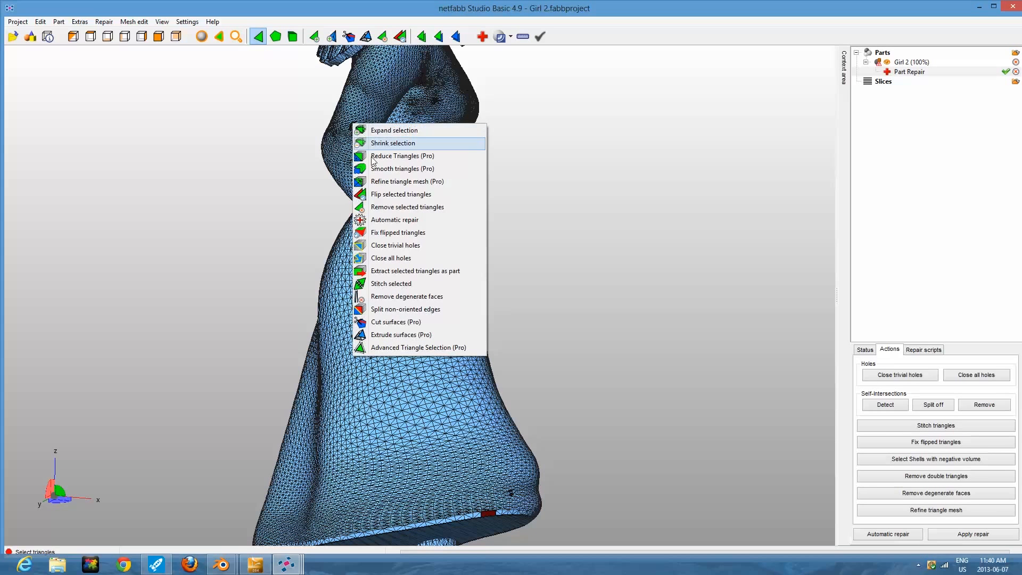
click(383, 233)
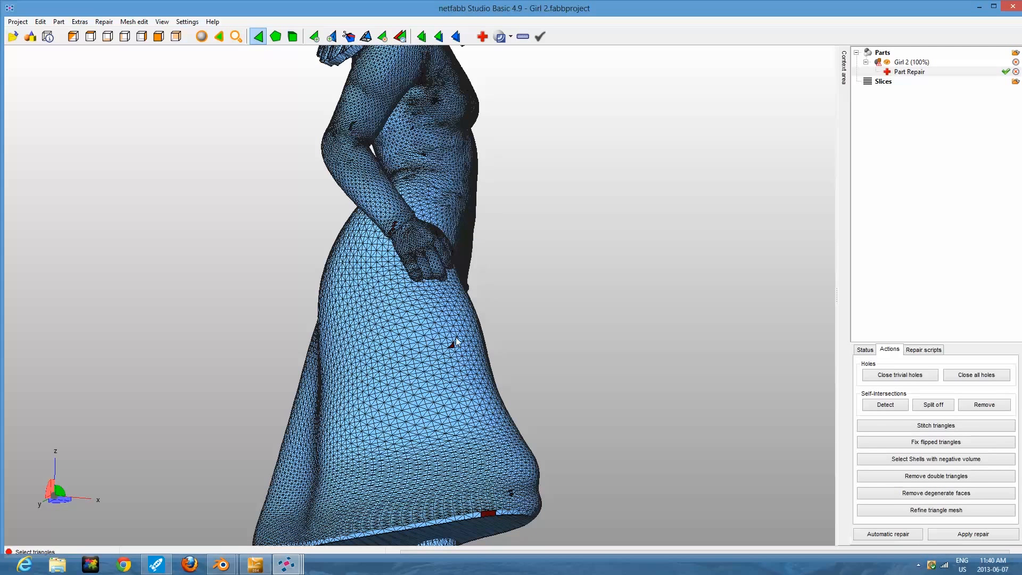
Select the small red reversed patch on the skirt's hem, flip its triangles and clear the selection.
right_click(484, 514)
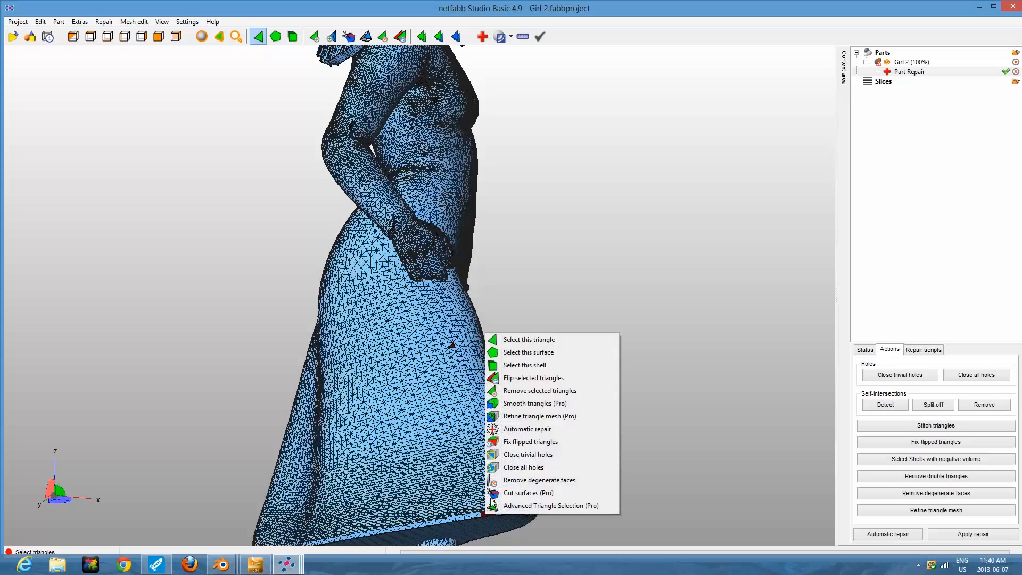
click(529, 352)
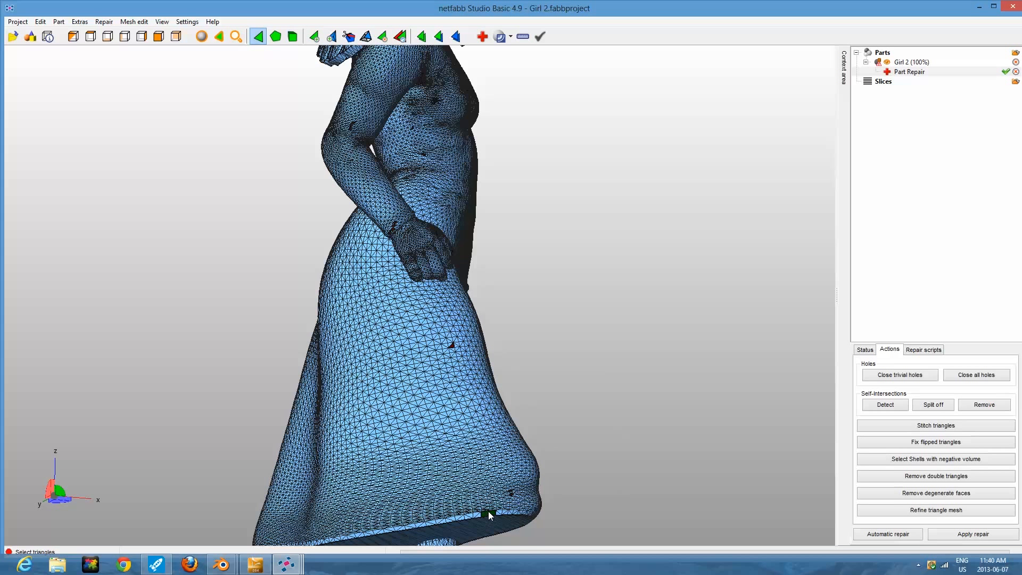
right_click(488, 512)
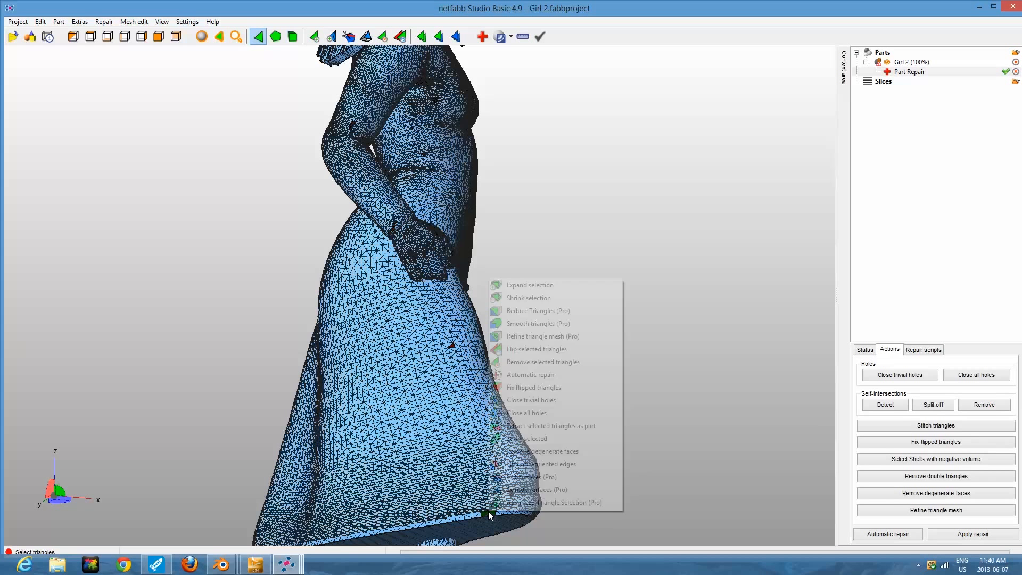
click(530, 350)
click(557, 394)
Select the red reversed band on the skirt's underside near the legs, flip its triangles and clear the selection.
scroll(557, 395, down, 3)
right_drag(545, 302, 454, 422)
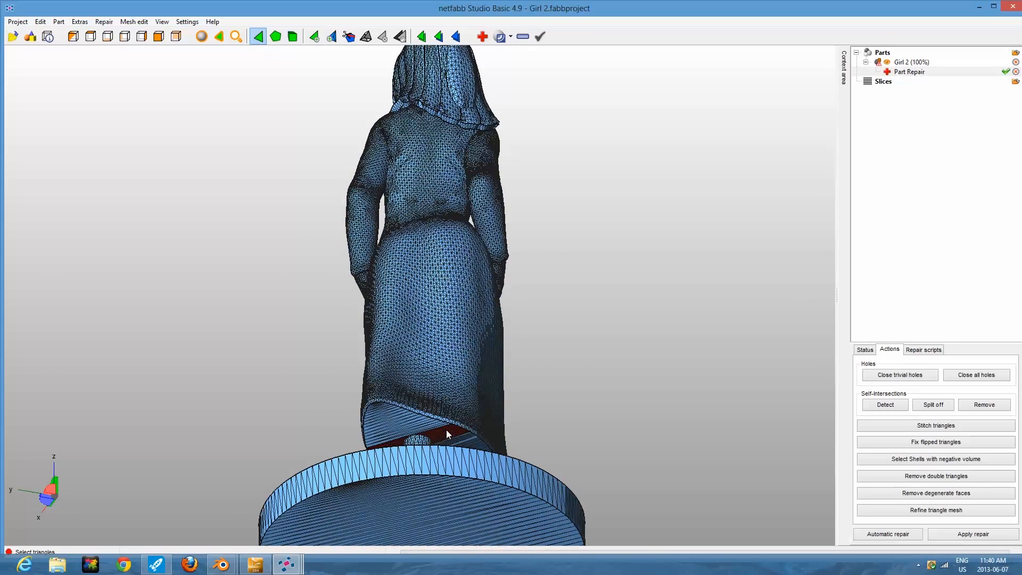
right_click(446, 430)
click(474, 268)
right_click(450, 431)
click(480, 272)
click(556, 322)
Apply the repair to the Girl 2 part and remove the old part.
right_drag(512, 218, 559, 240)
right_drag(537, 392, 628, 417)
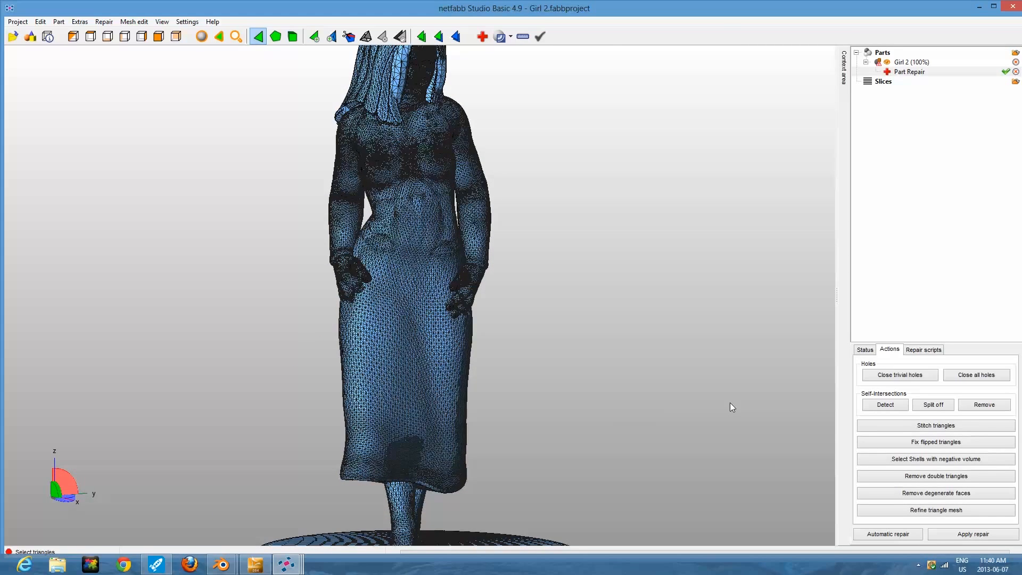
click(967, 534)
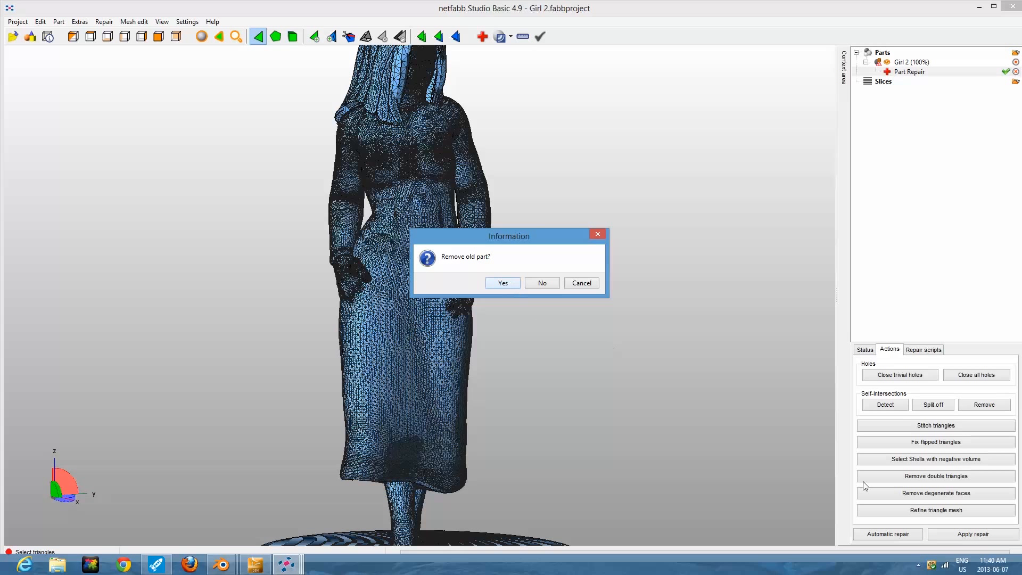
click(501, 283)
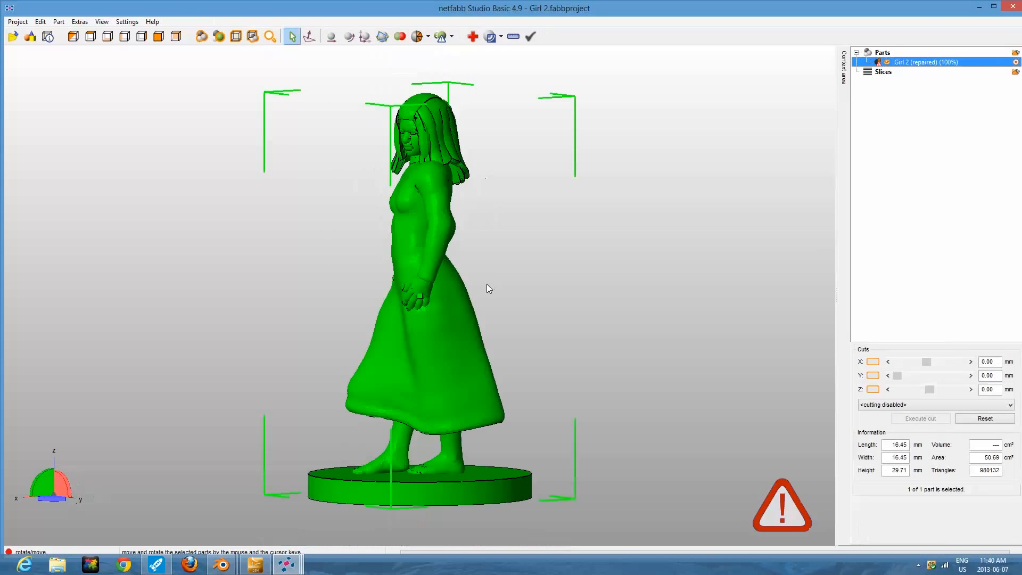
Export the repaired part as an STL file named Girl 2 (repaired) to the Desktop.
right_drag(481, 282, 528, 282)
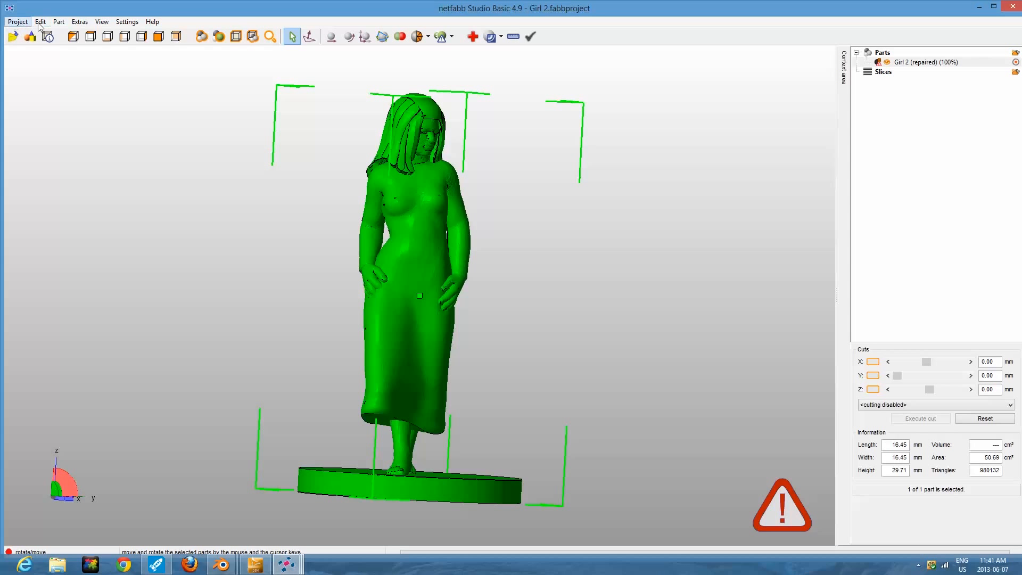
click(59, 22)
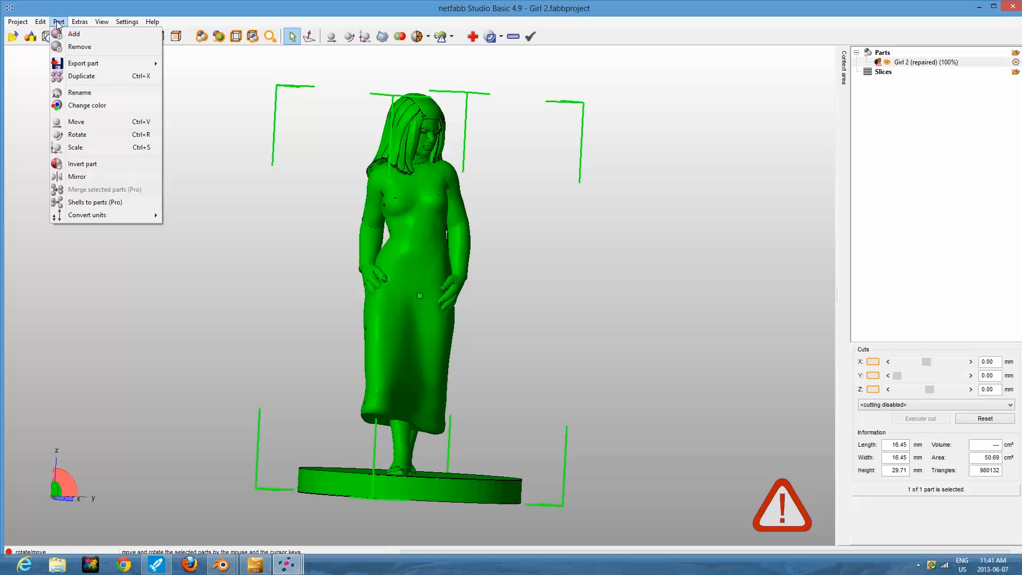
mouse_move(85, 64)
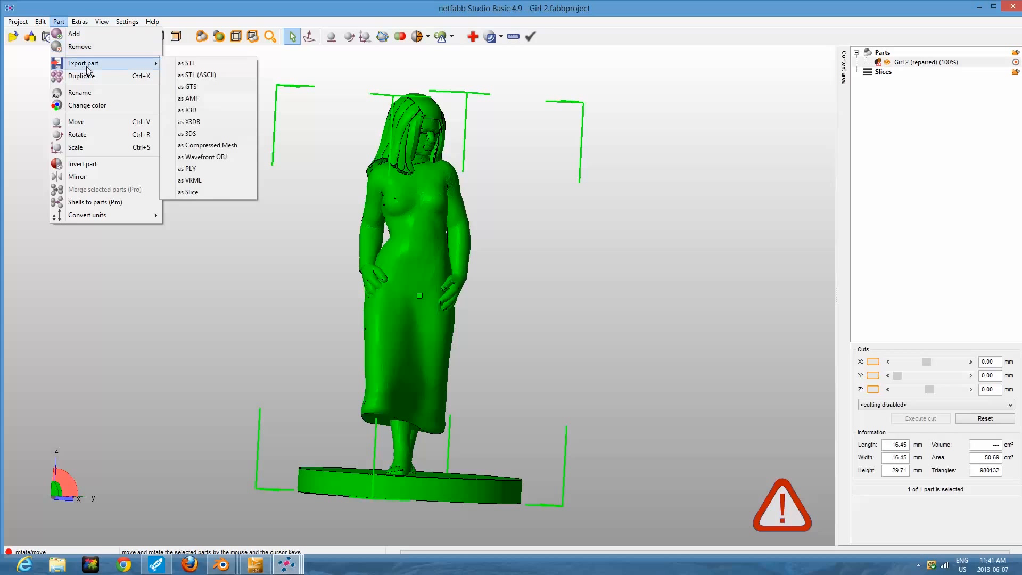
click(198, 63)
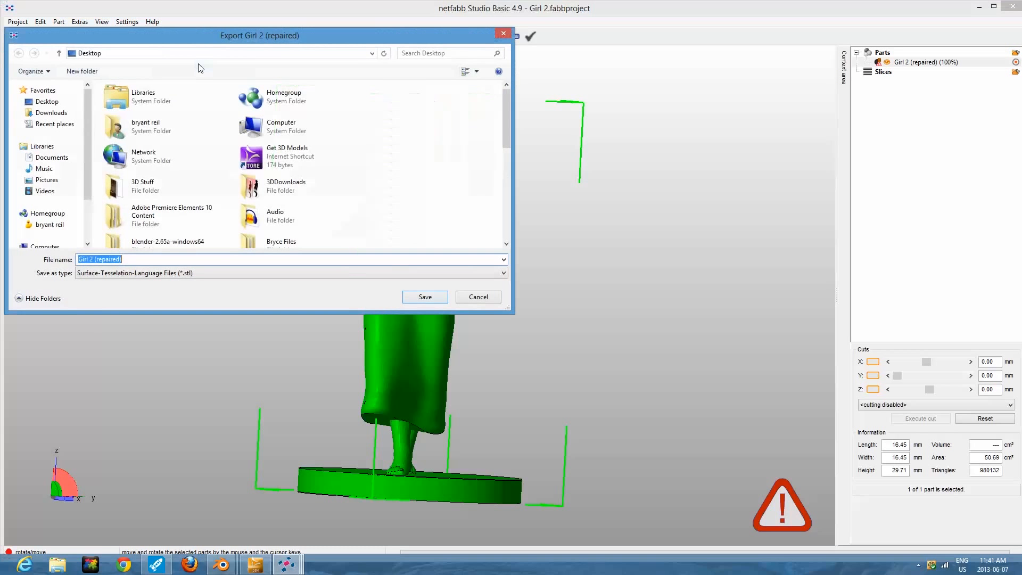
click(131, 261)
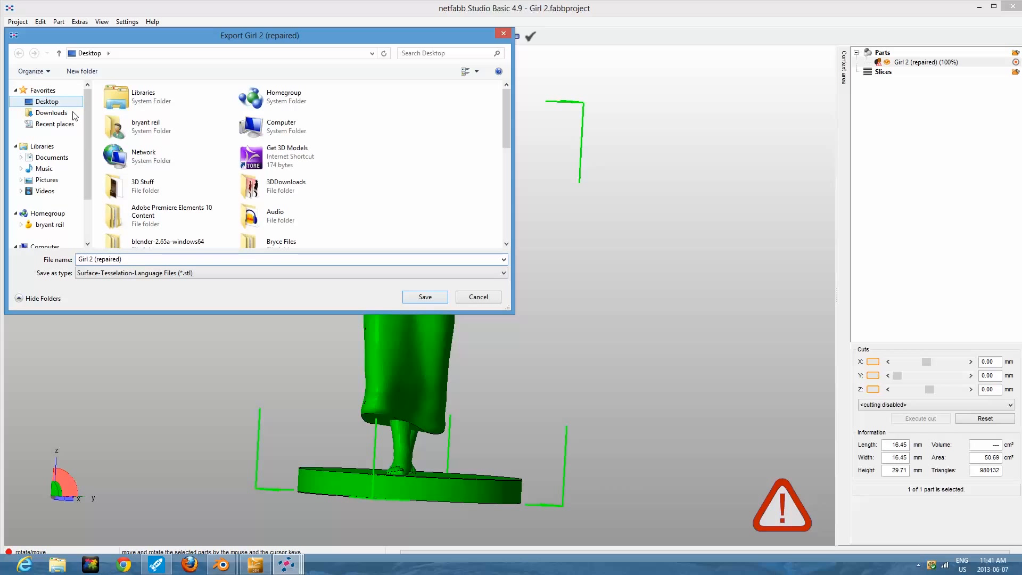
click(422, 301)
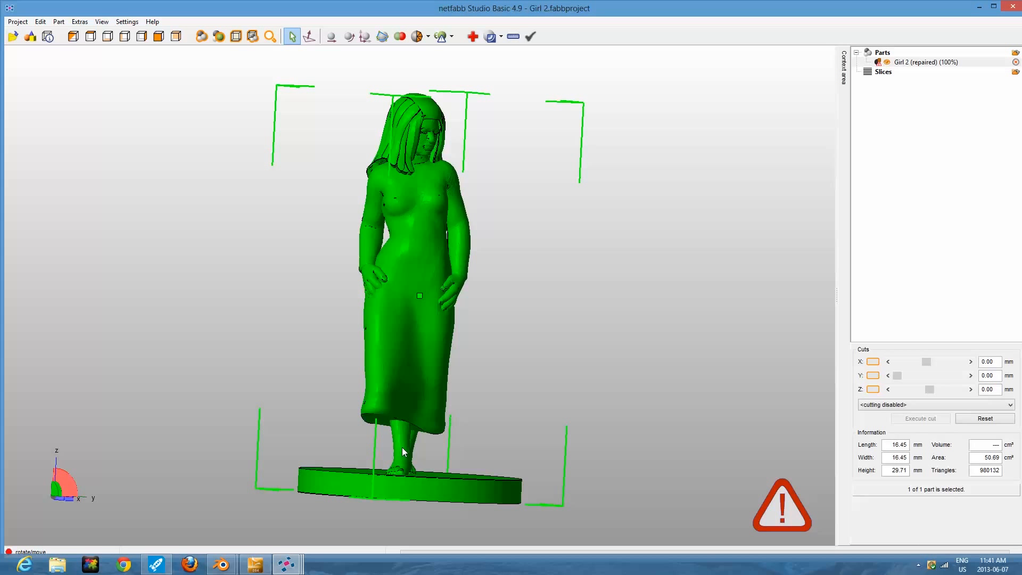
click(193, 563)
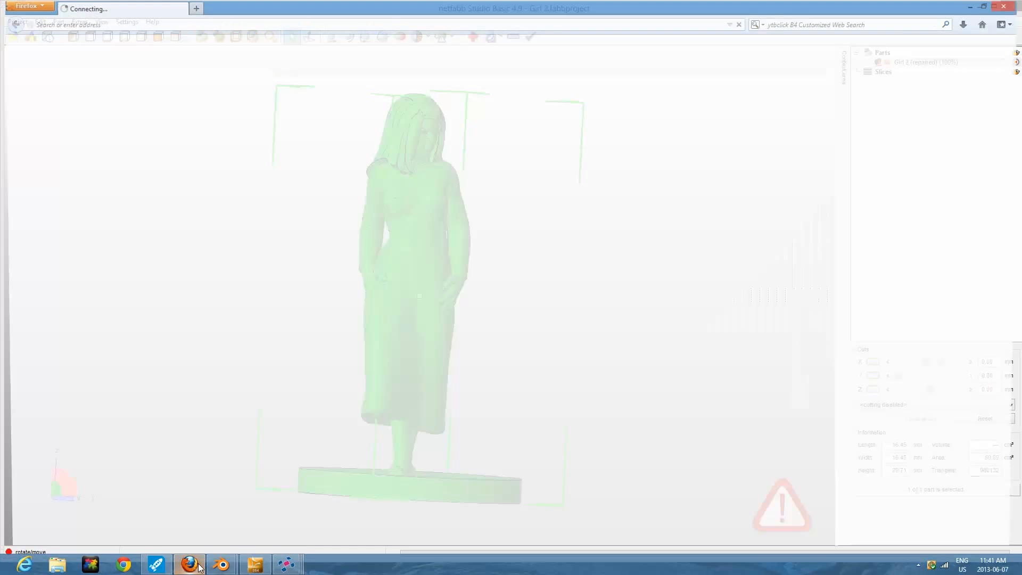
click(86, 25)
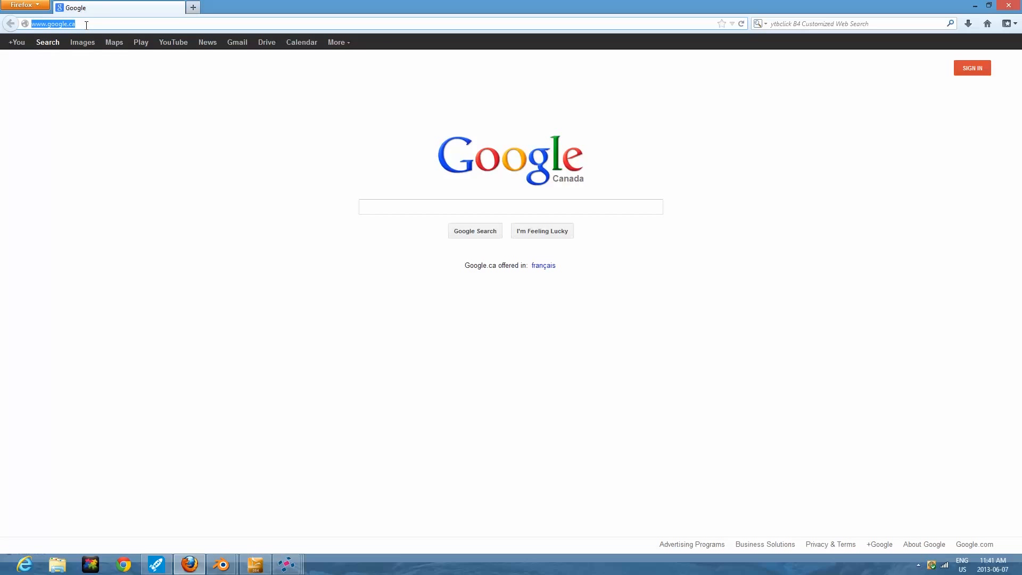
text(sculp)
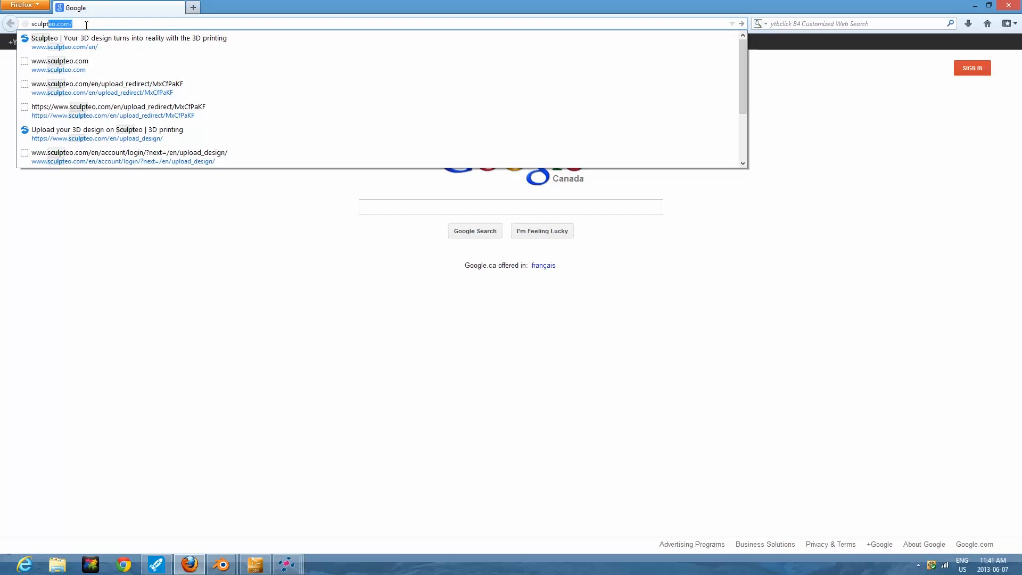
key(BackSpace)
key(BackSpace)
key(BackSpace)
key(BackSpace)
key(BackSpace)
key(BackSpace)
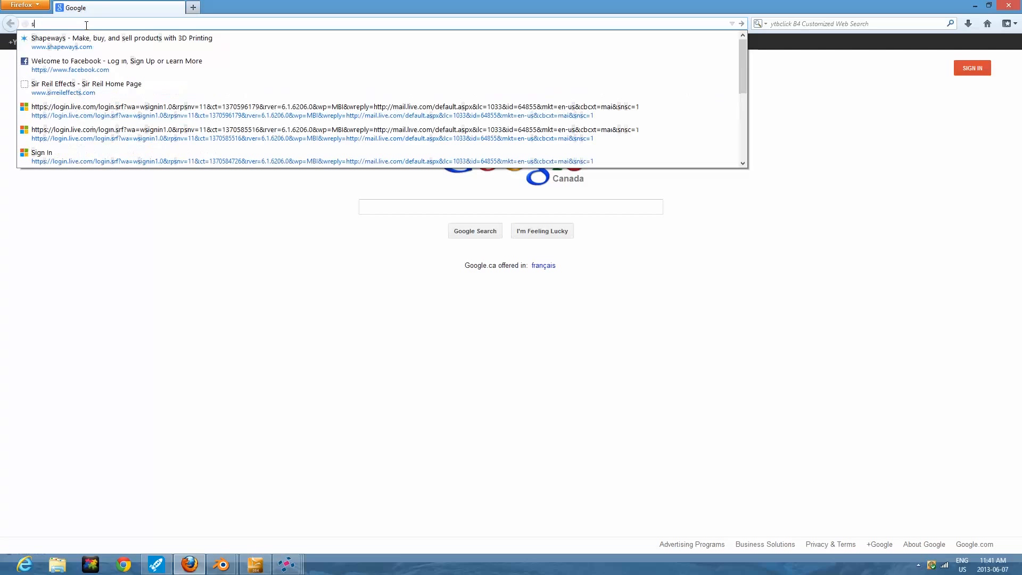
text(hapeways.com/)
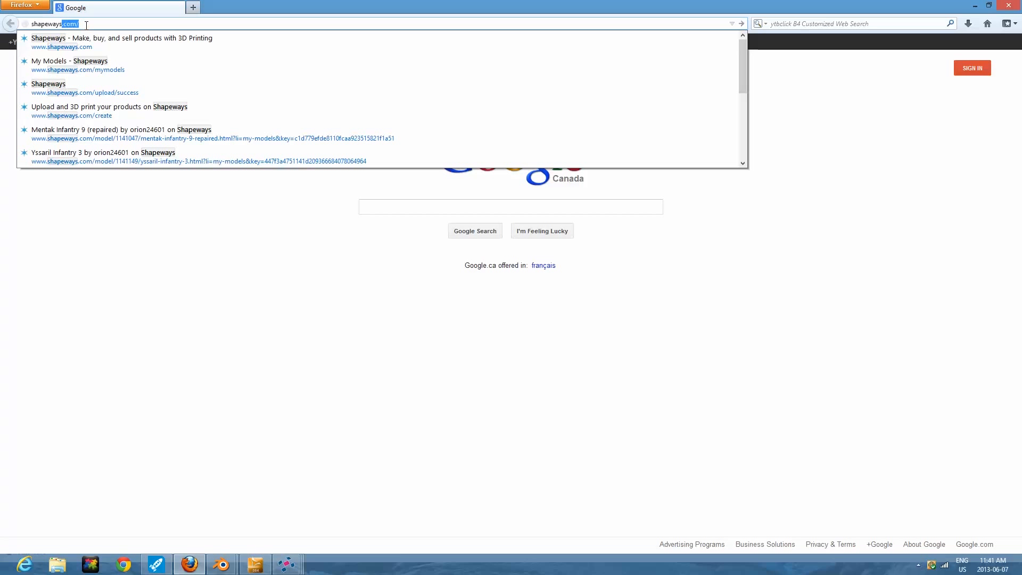
click(86, 24)
key(Home)
text(www.)
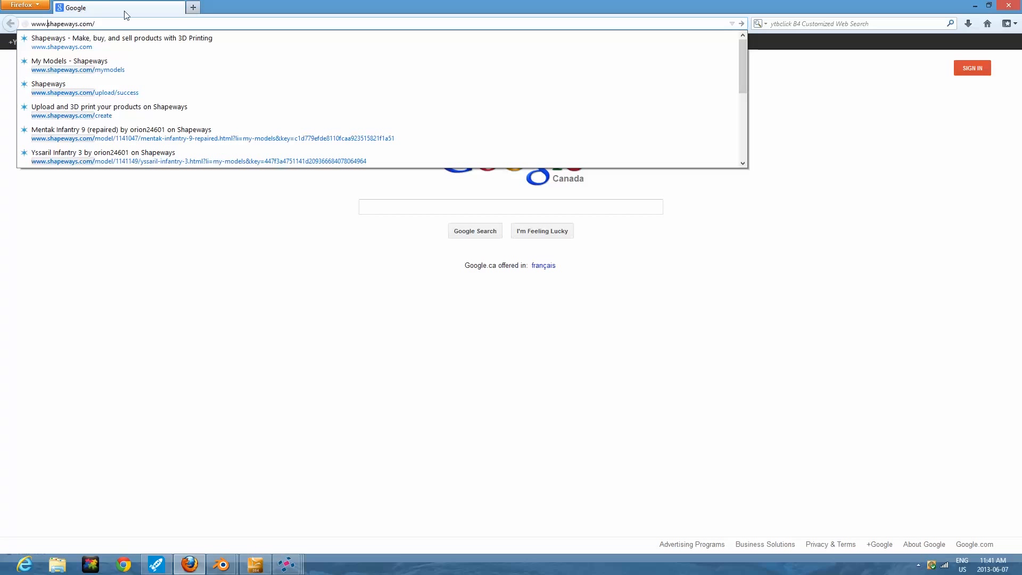
click(99, 24)
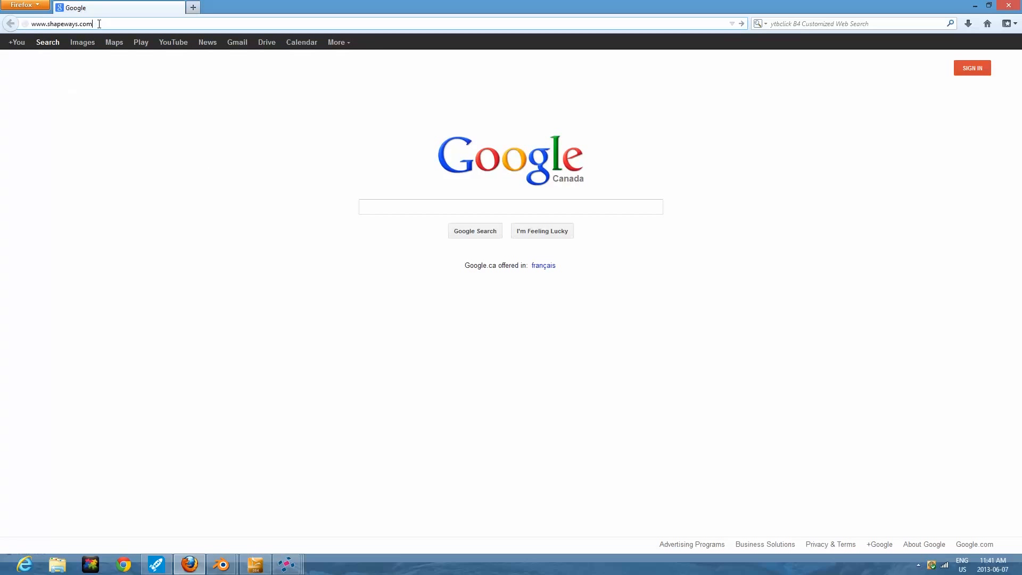
key(BackSpace)
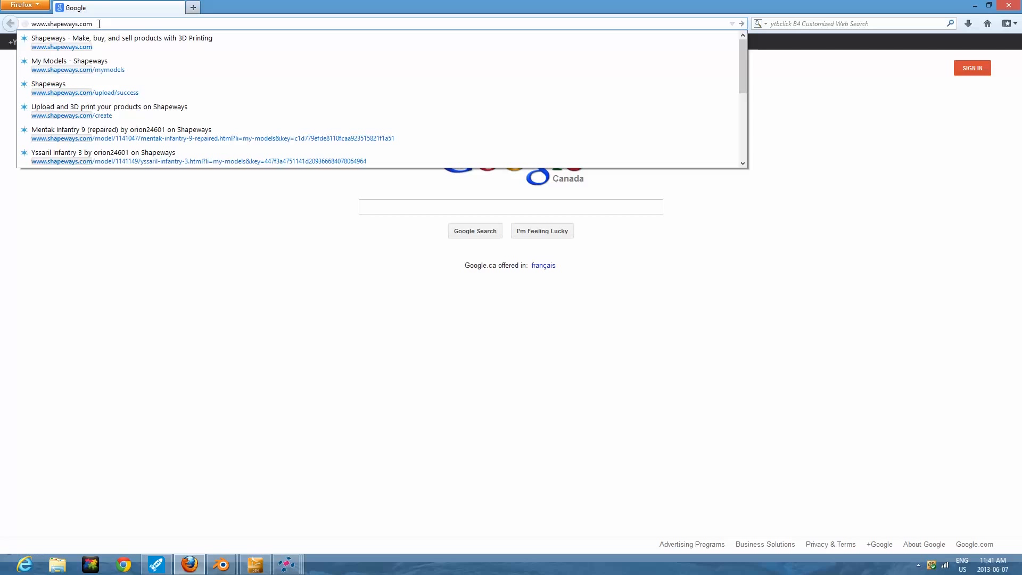
key(Return)
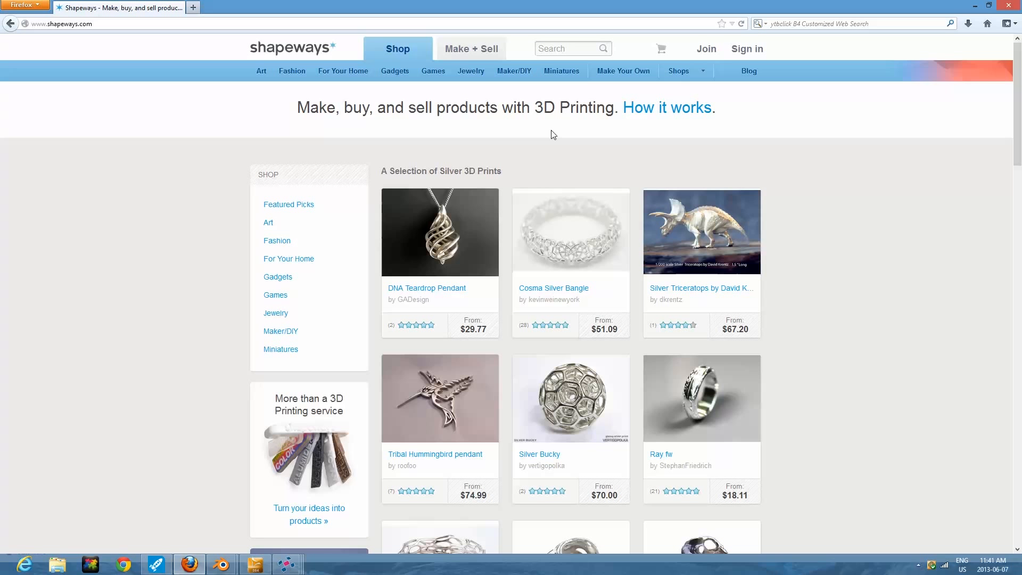
Open the Make + Sell page and sign in to the account with the saved credentials.
click(469, 50)
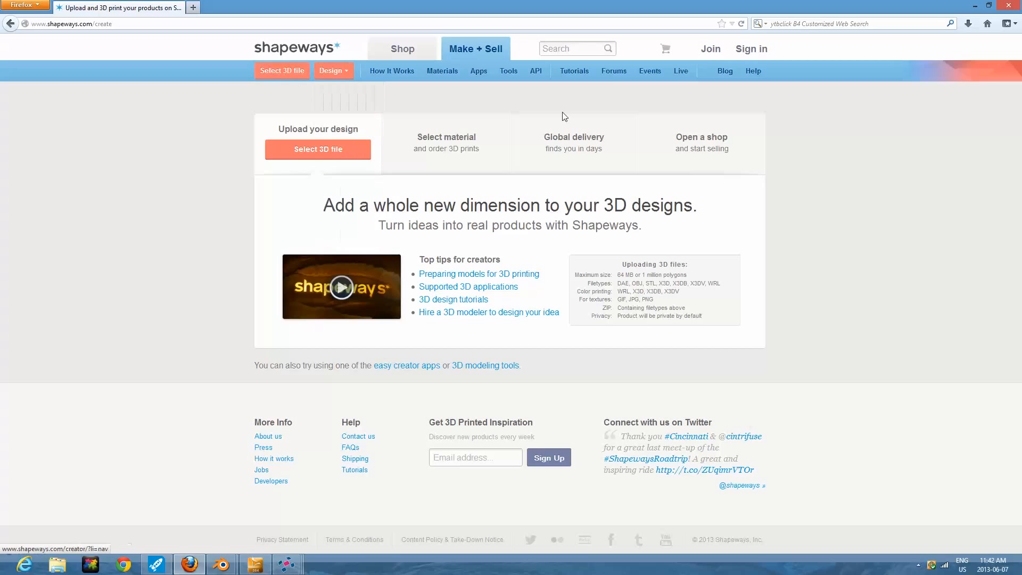
click(748, 49)
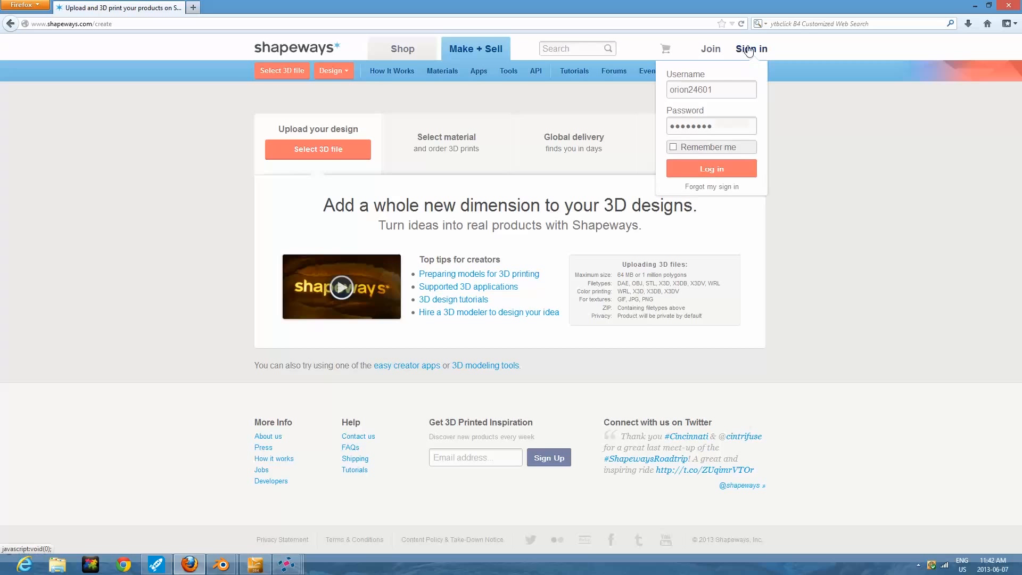
click(710, 170)
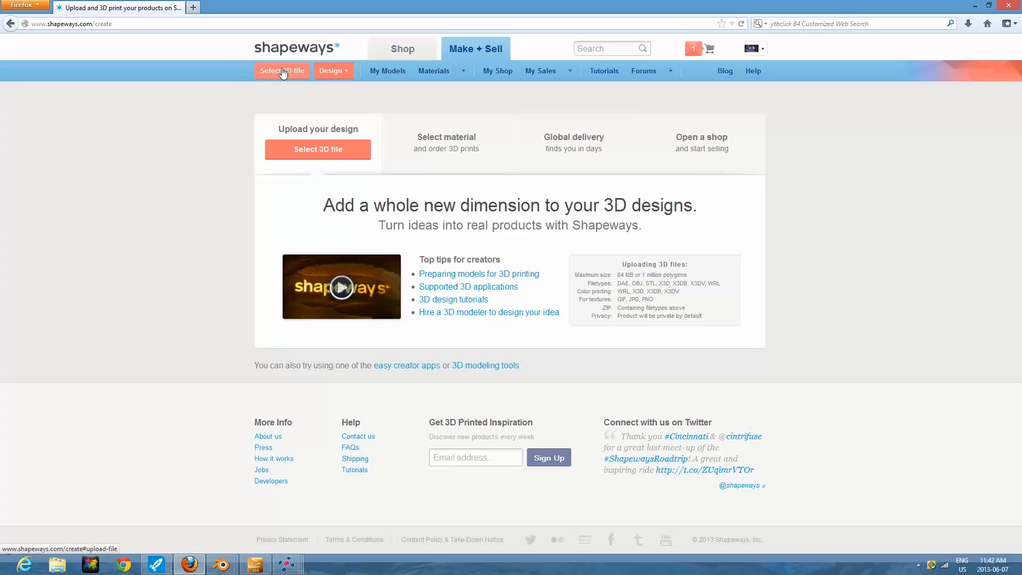
Choose the Girl 2 (repaired) STL file from the Desktop as the 3D design for upload in millimetres.
click(322, 149)
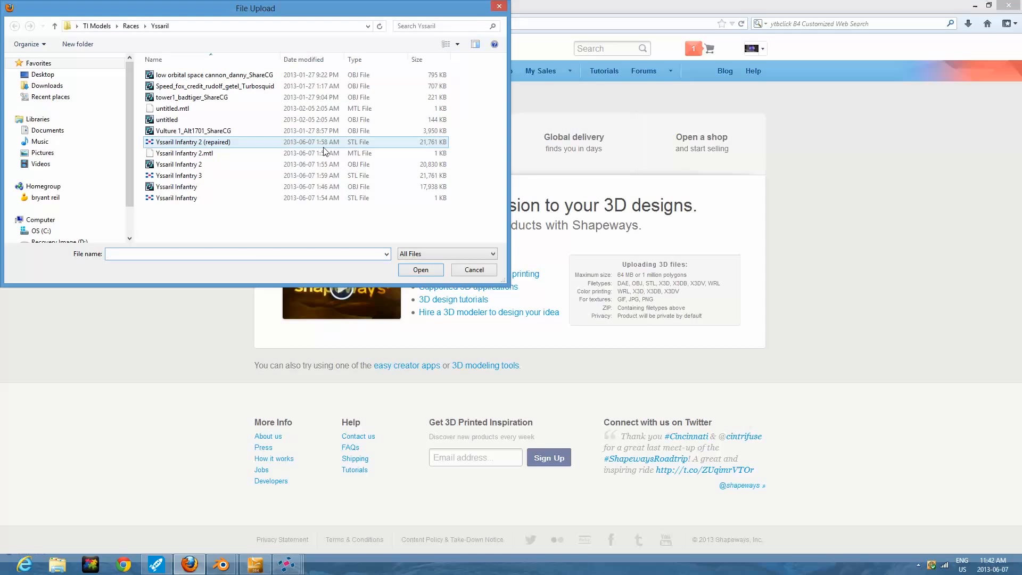
click(49, 75)
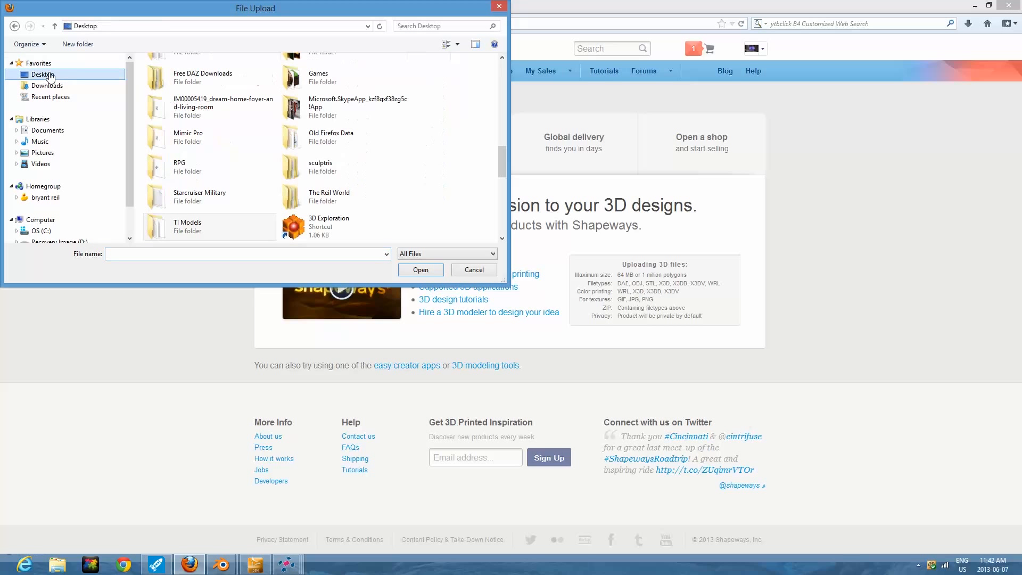
scroll(394, 194, down, 2)
drag(501, 152, 503, 217)
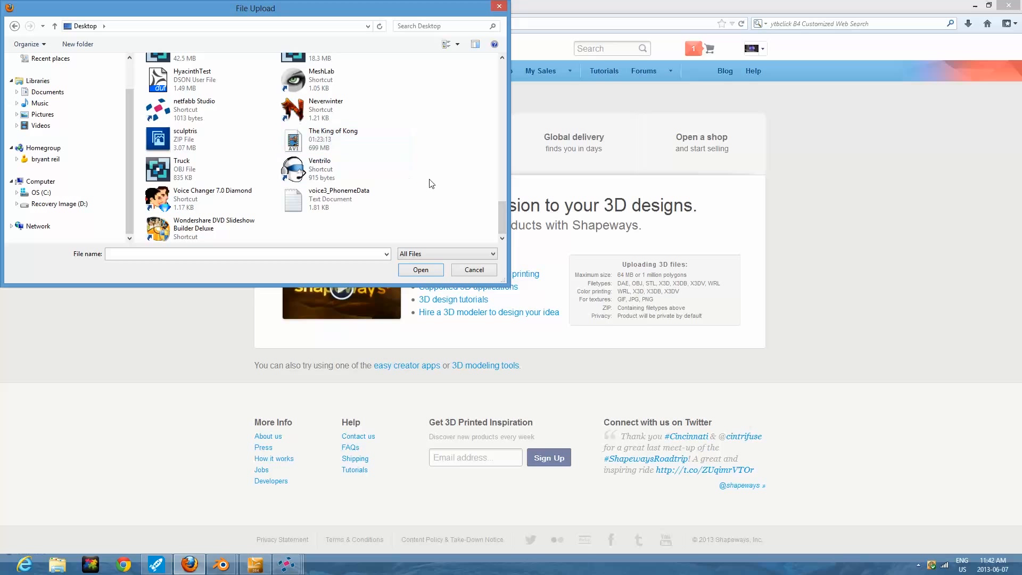
scroll(503, 213, up, 2)
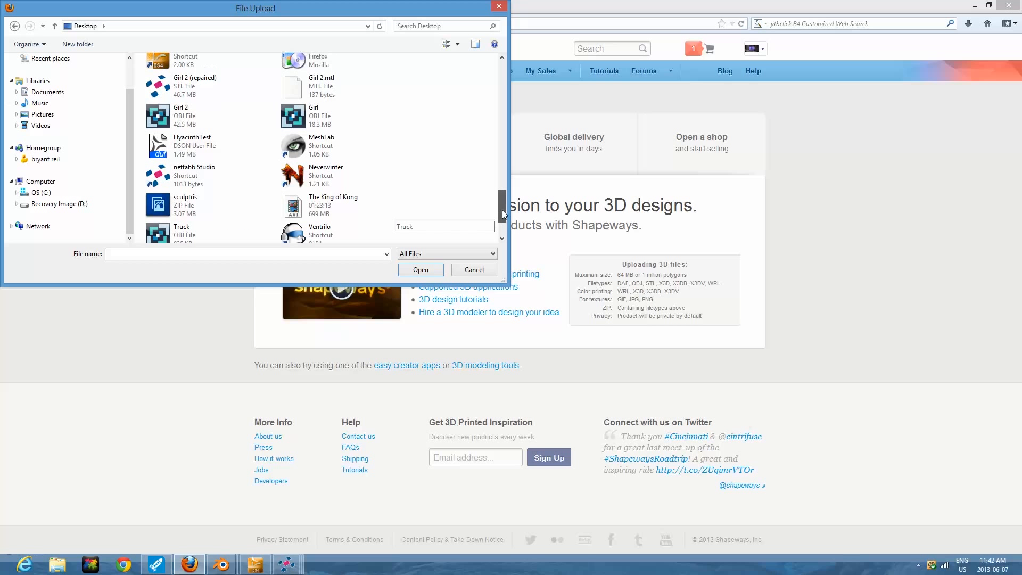
click(192, 88)
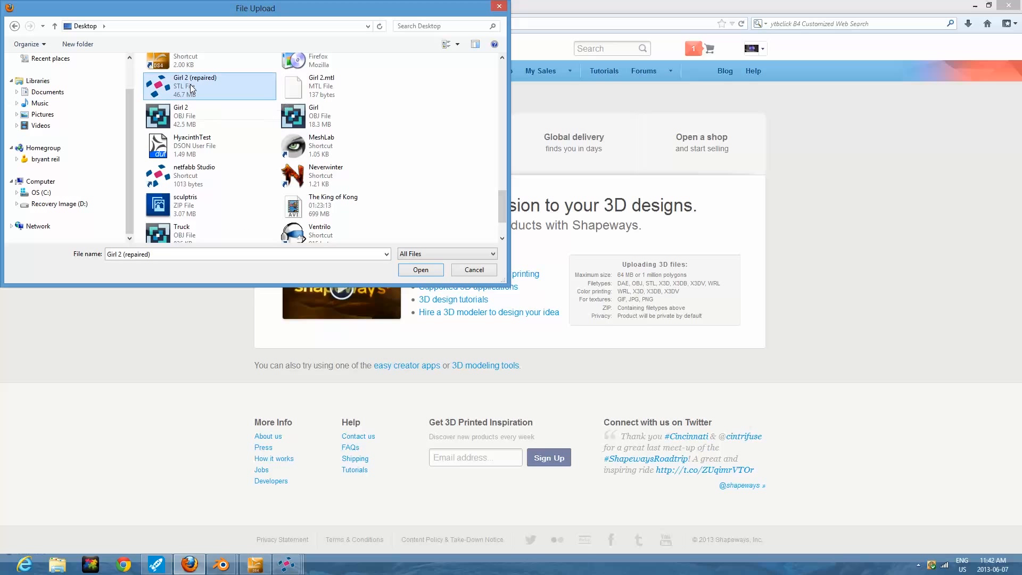
click(420, 270)
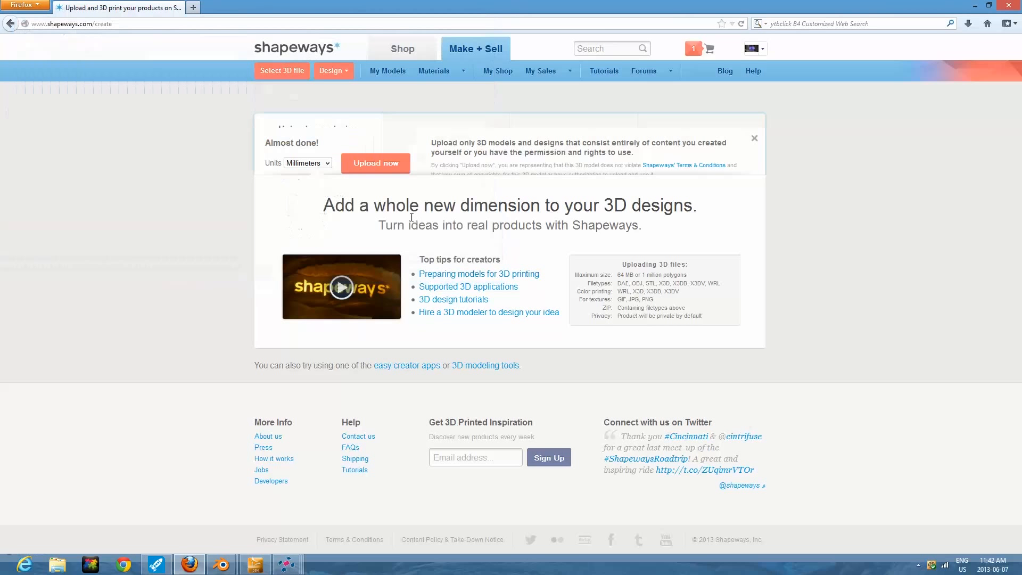
click(372, 151)
Open the account's My Models page and examine the material options and prices of the Girl in dress model.
mouse_move(757, 49)
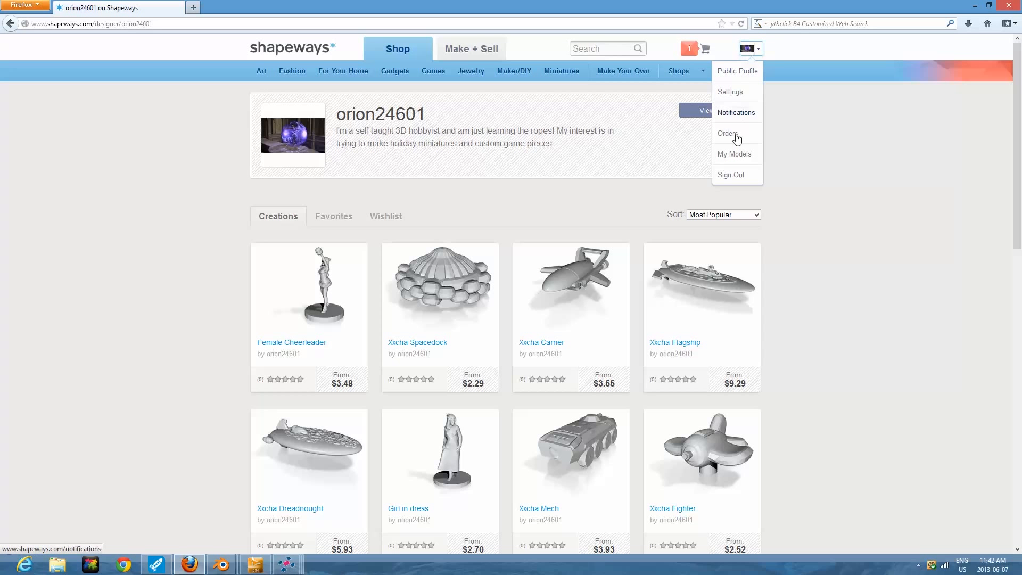
click(736, 155)
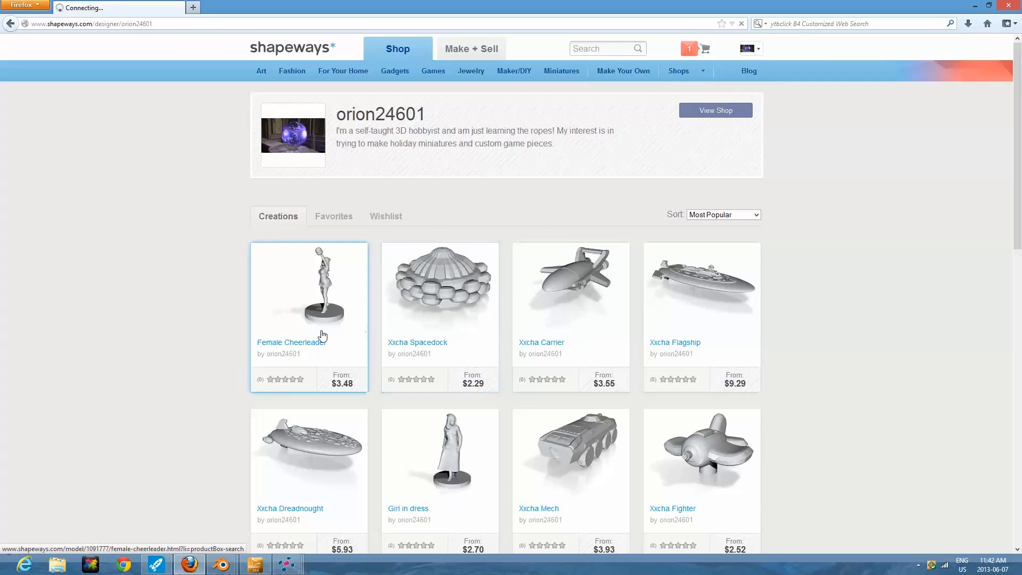
scroll(479, 404, down, 1)
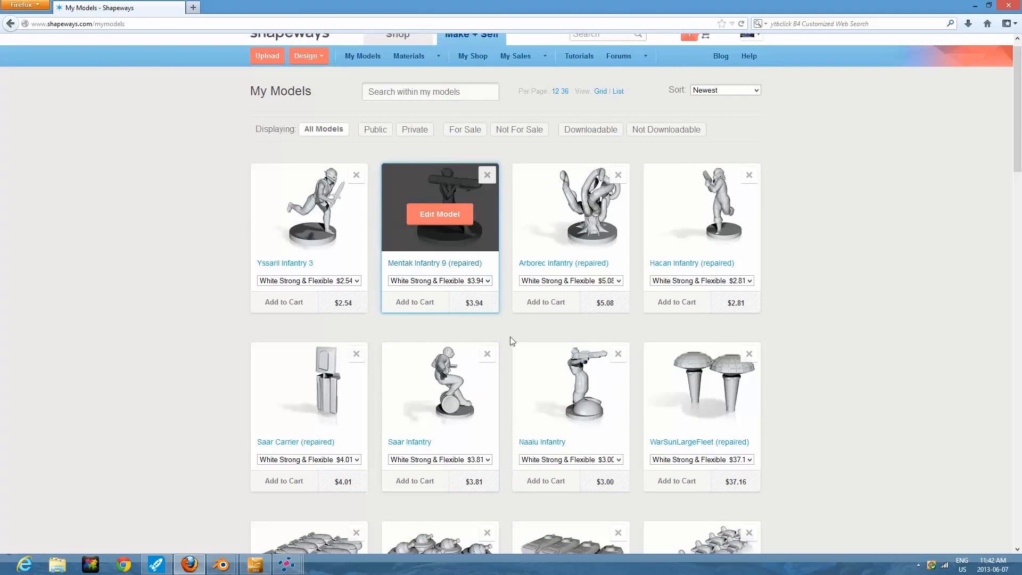
scroll(516, 377, down, 2)
scroll(516, 376, up, 2)
scroll(517, 377, down, 10)
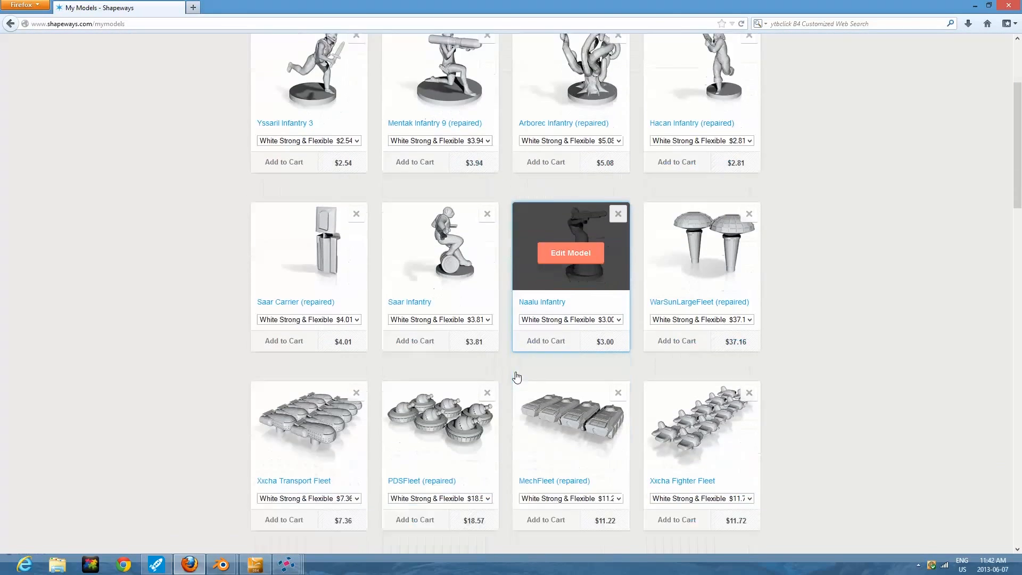
scroll(517, 377, down, 10)
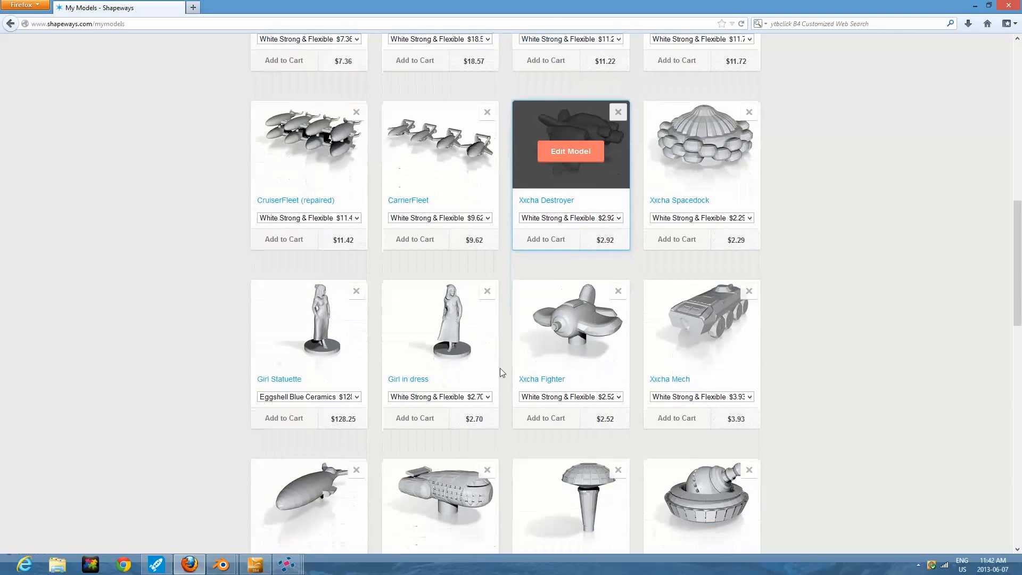
scroll(190, 288, down, 4)
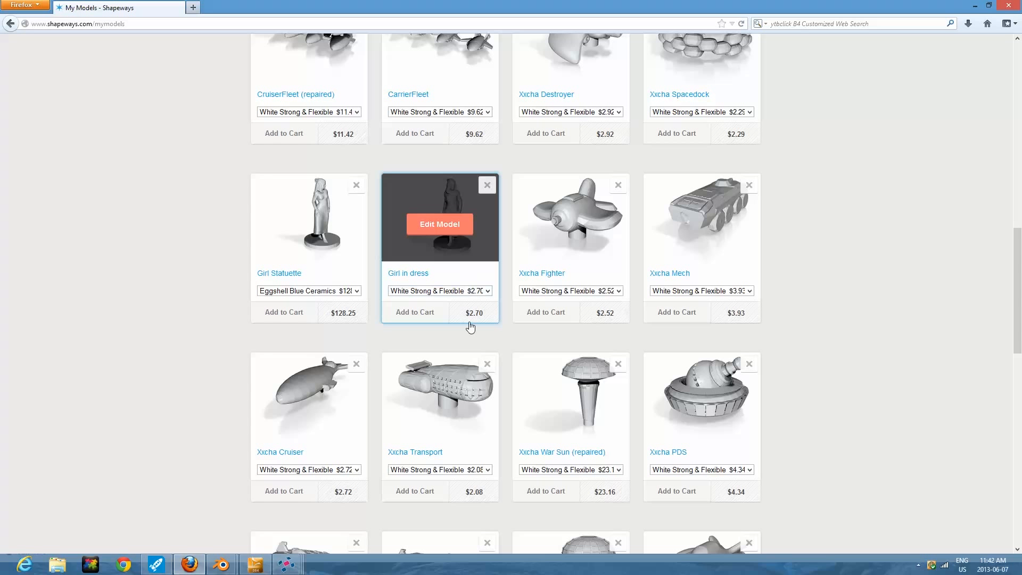
click(488, 291)
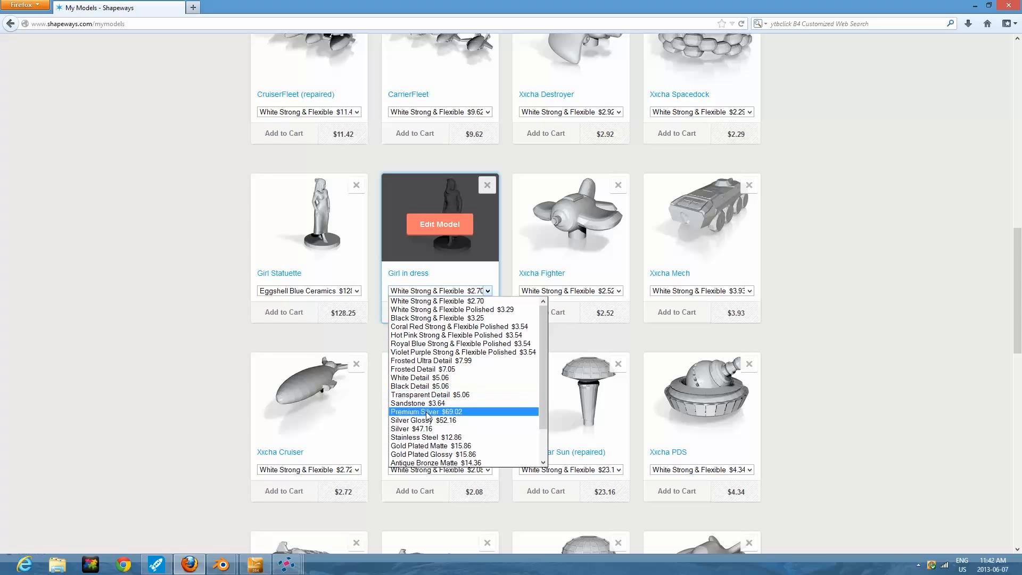
drag(544, 378, 543, 416)
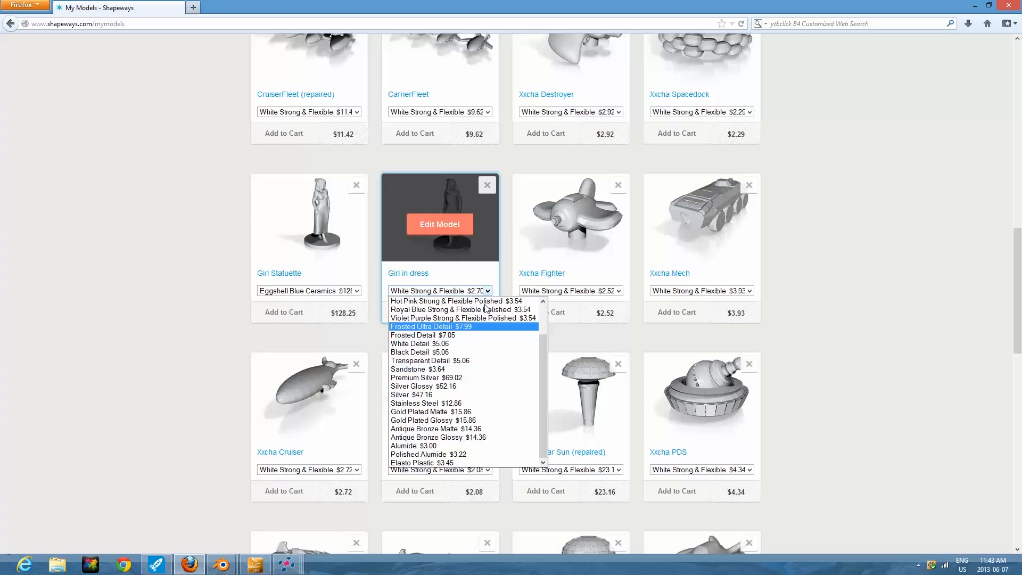
Open the product page of the Girl in dress model and look over its preview and description.
click(479, 274)
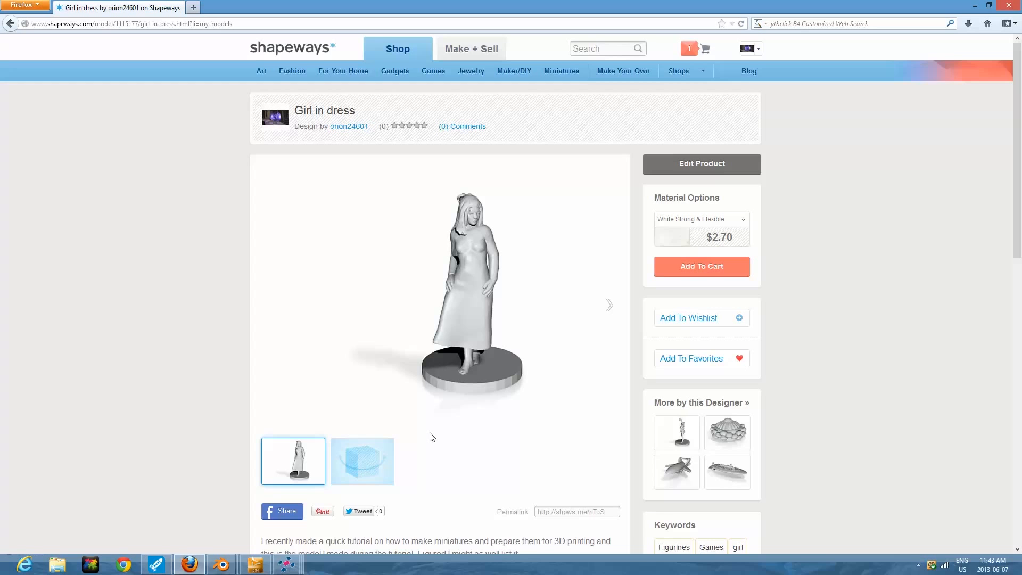
scroll(432, 437, down, 3)
scroll(431, 437, up, 3)
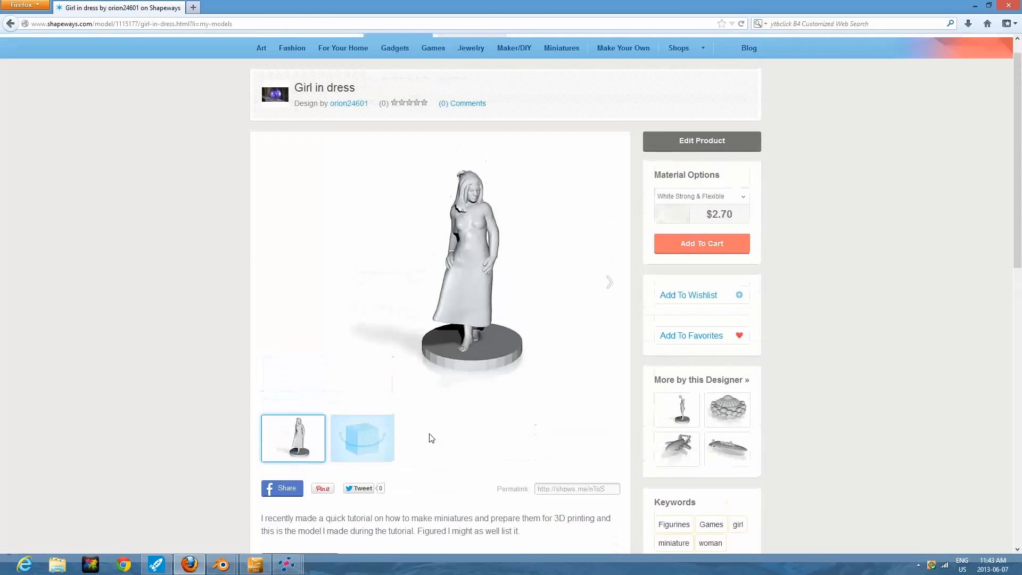